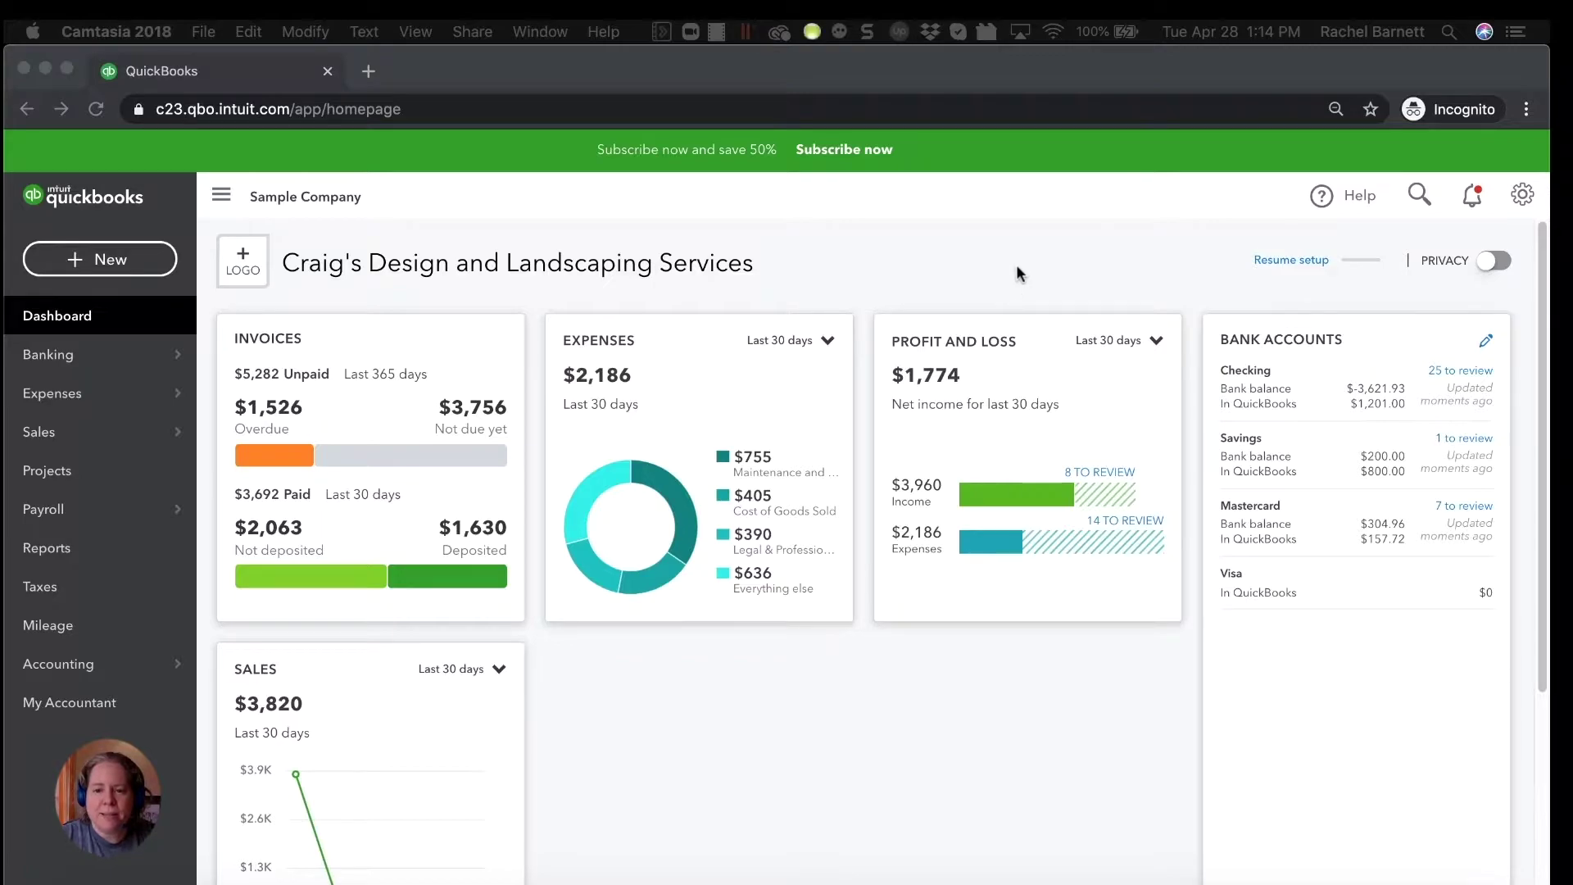
Display the company's keyboard shortcut reference to see which keys open forms and lists.
{"action": "left_click", "coordinate": [957, 252]}
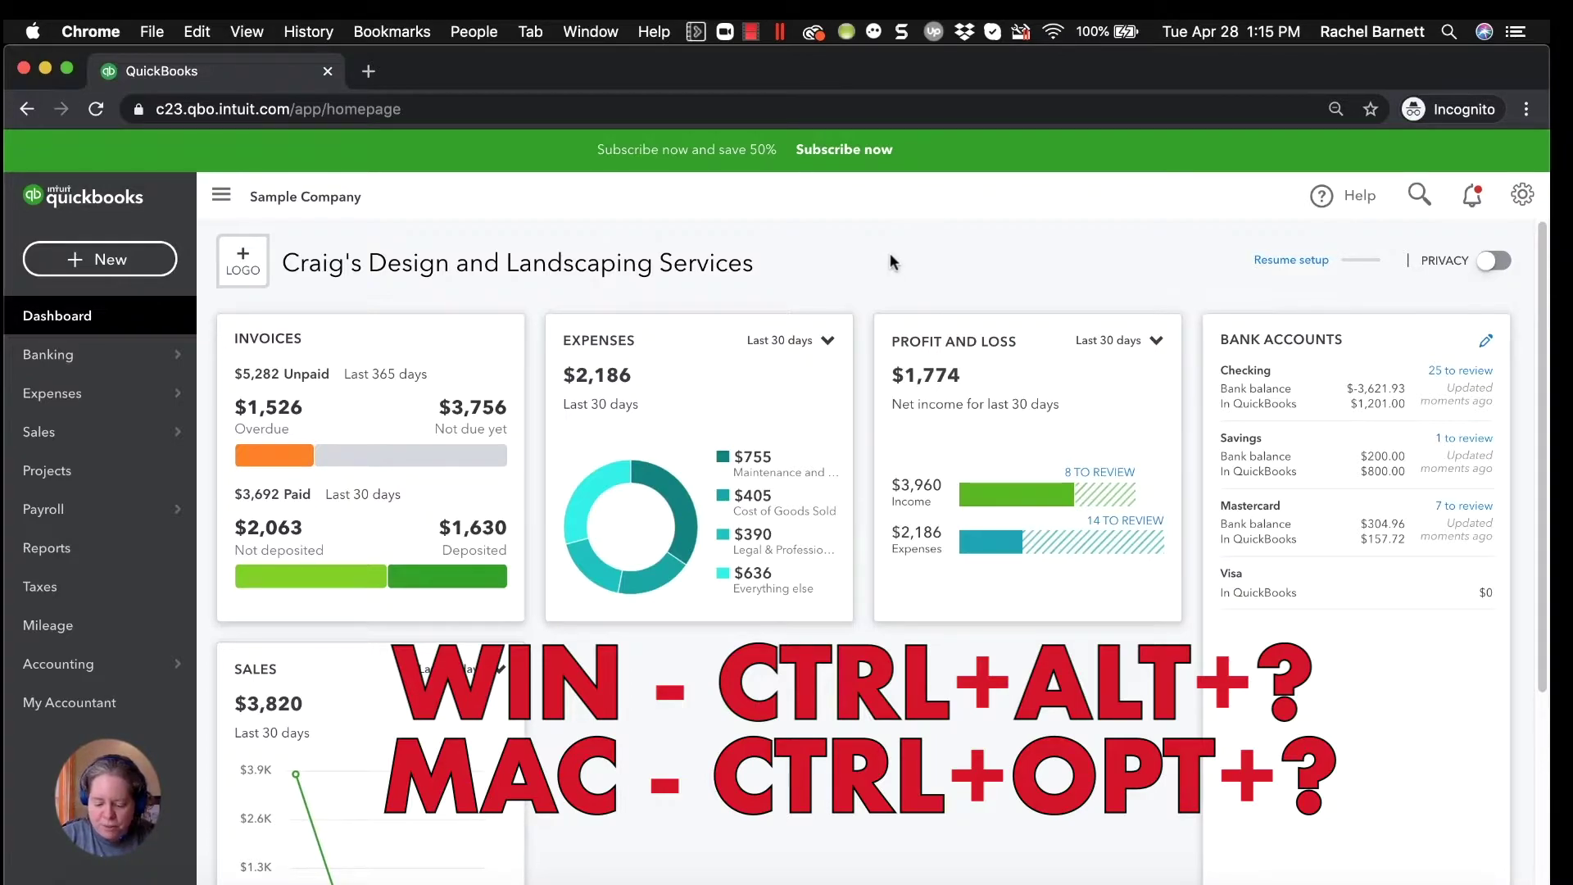
{"action": "key", "text": "ctrl+alt+slash"}
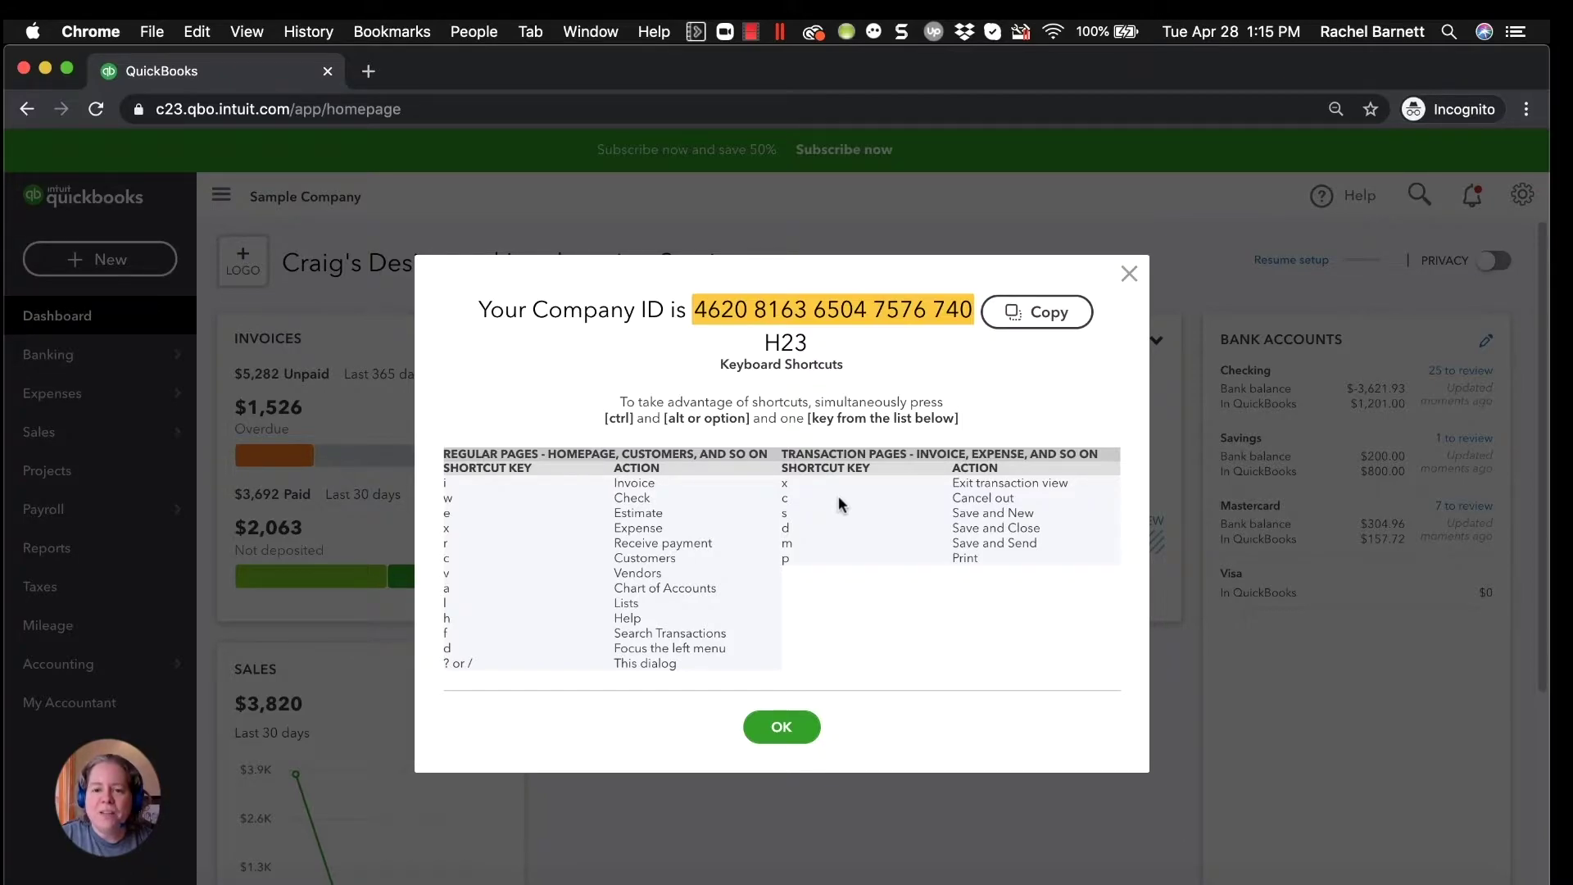
Duplicate the QuickBooks browser tab, separate the tabs into two windows, and reset the page zoom to its default.
{"action": "right_click", "coordinate": [216, 70]}
{"action": "left_click", "coordinate": [274, 154]}
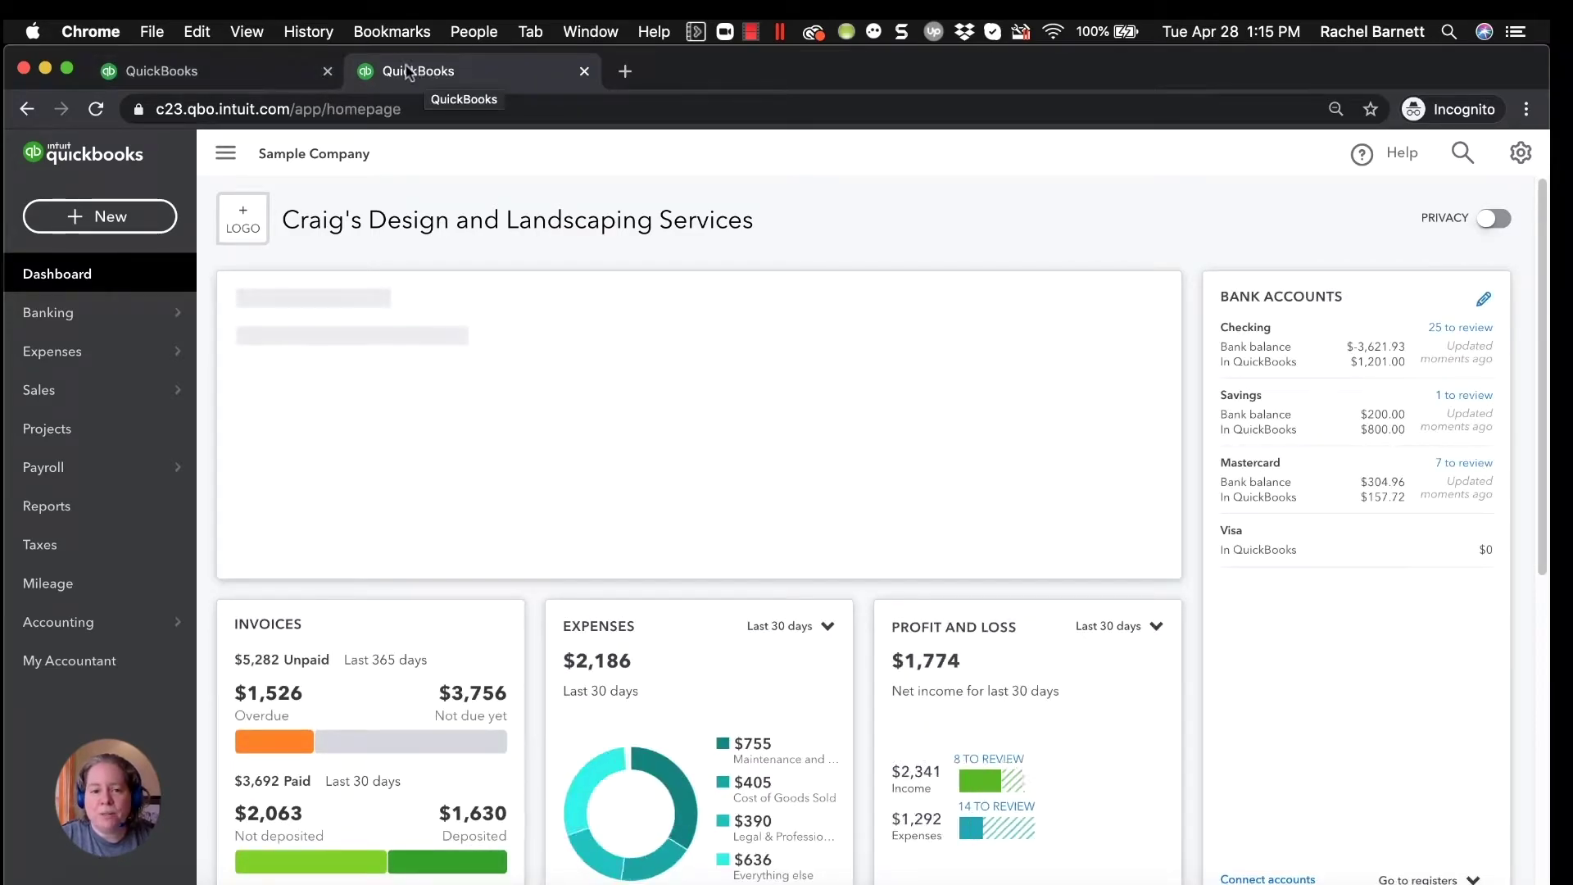
{"action": "left_click_drag", "start_coordinate": [240, 69], "coordinate": [2, 172]}
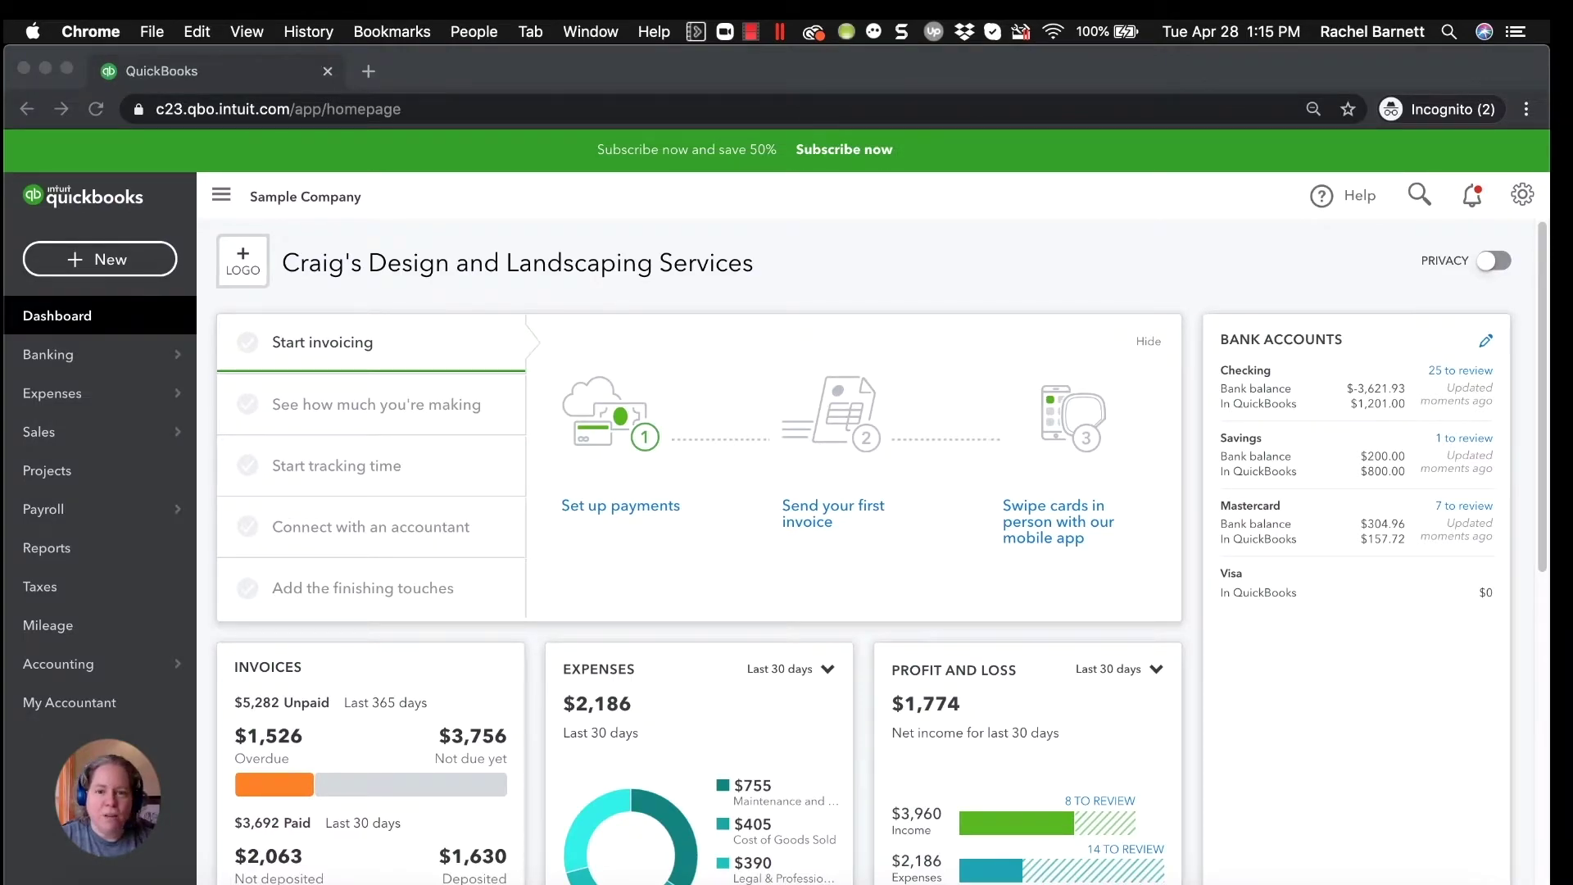
{"action": "key", "text": "super+0"}
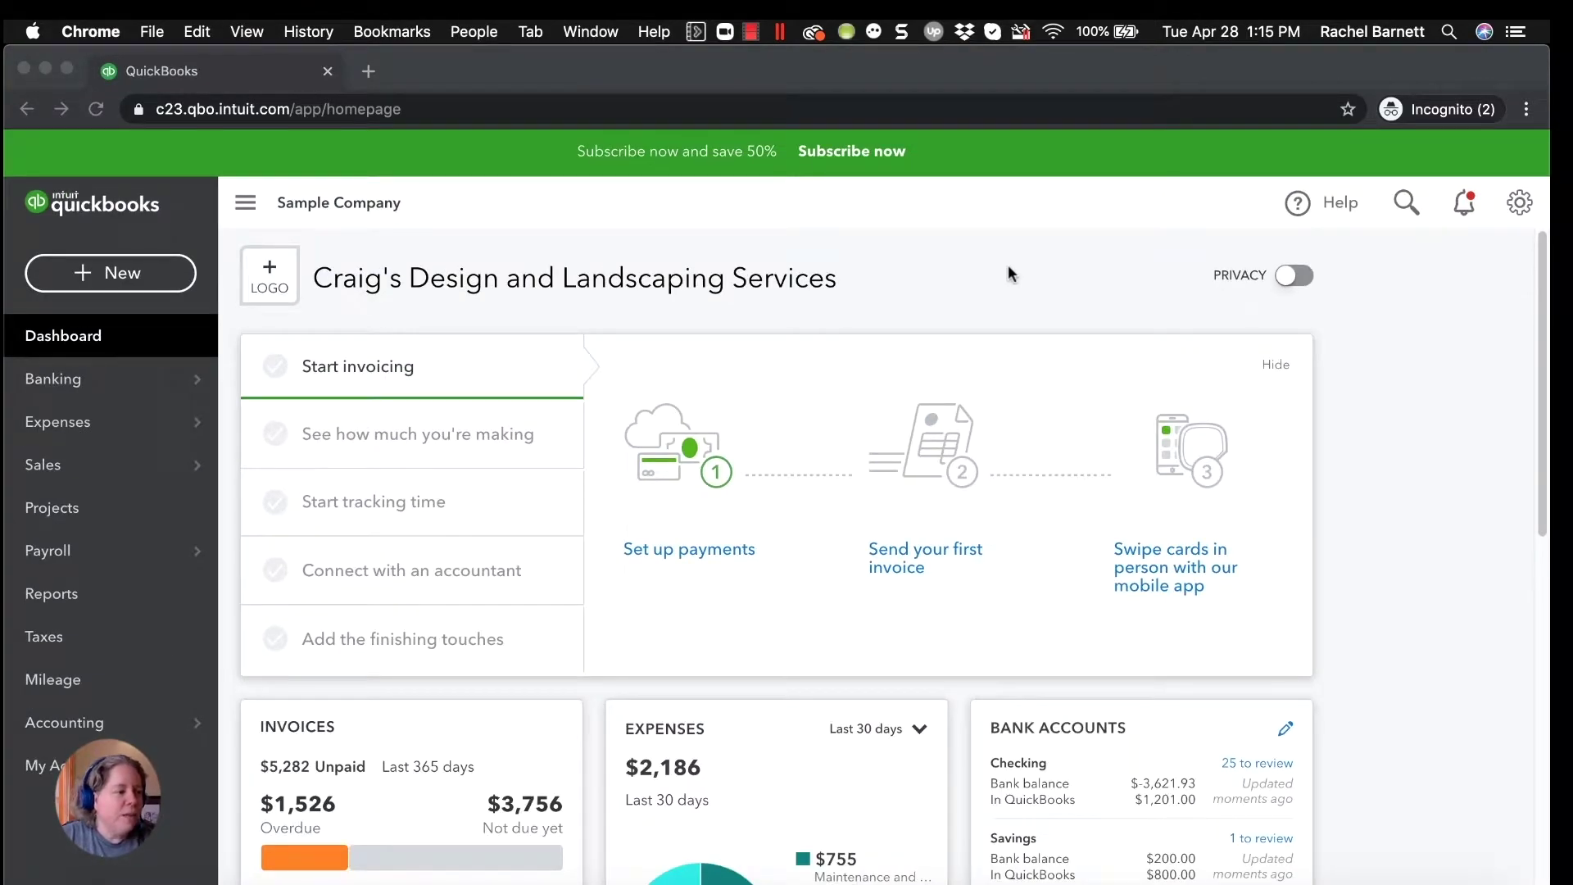
{"action": "left_click", "coordinate": [1009, 266]}
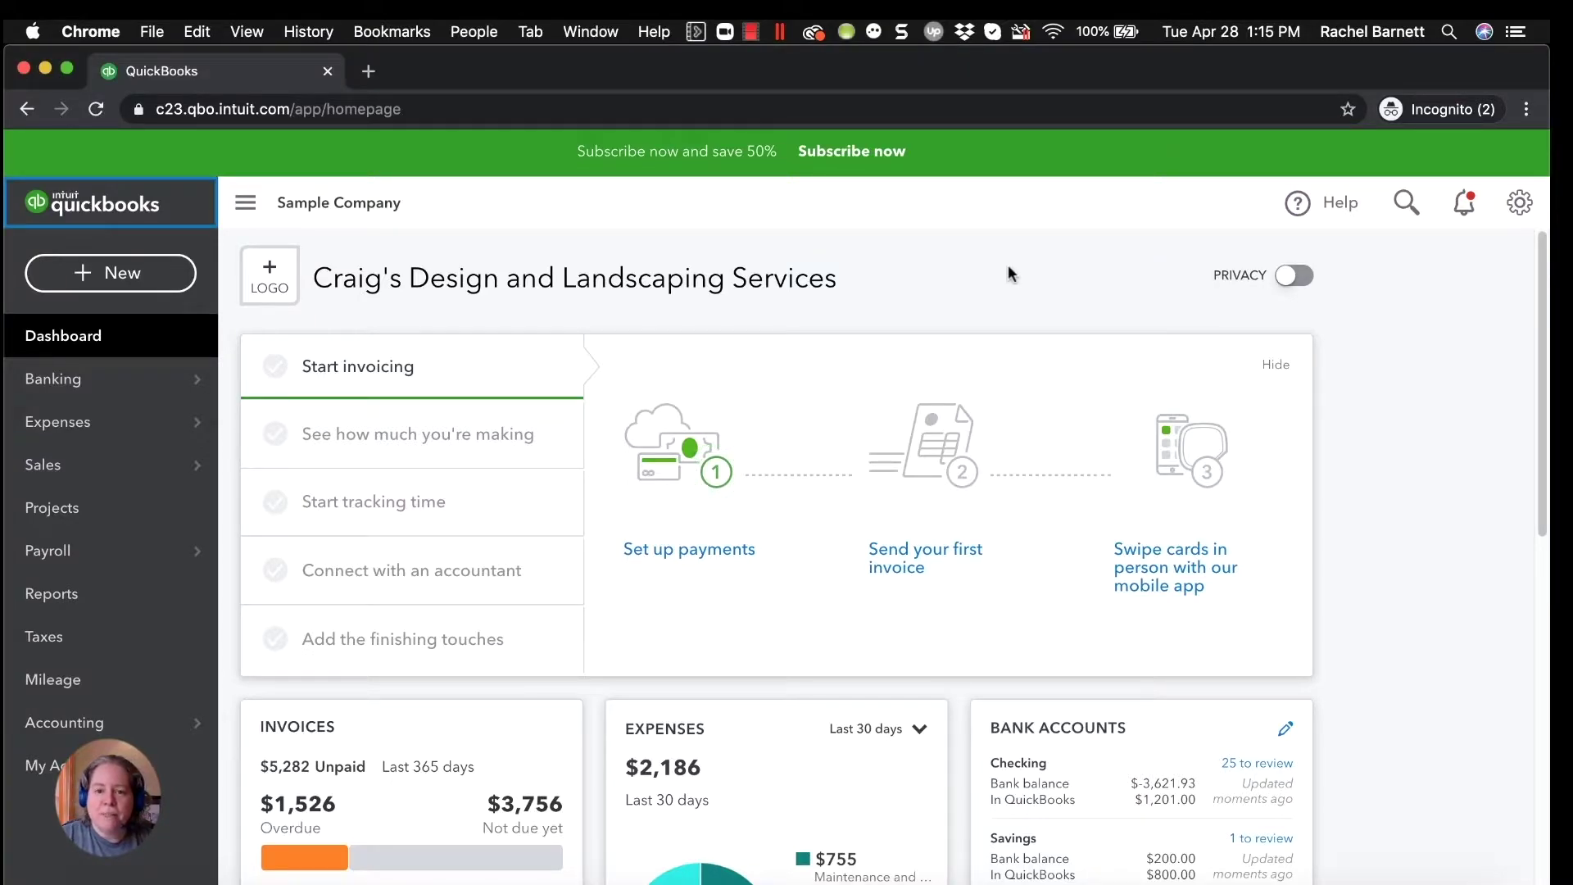
Open a blank customer invoice form twice from the dashboard, closing it unsaved each time.
{"action": "left_click", "coordinate": [122, 279]}
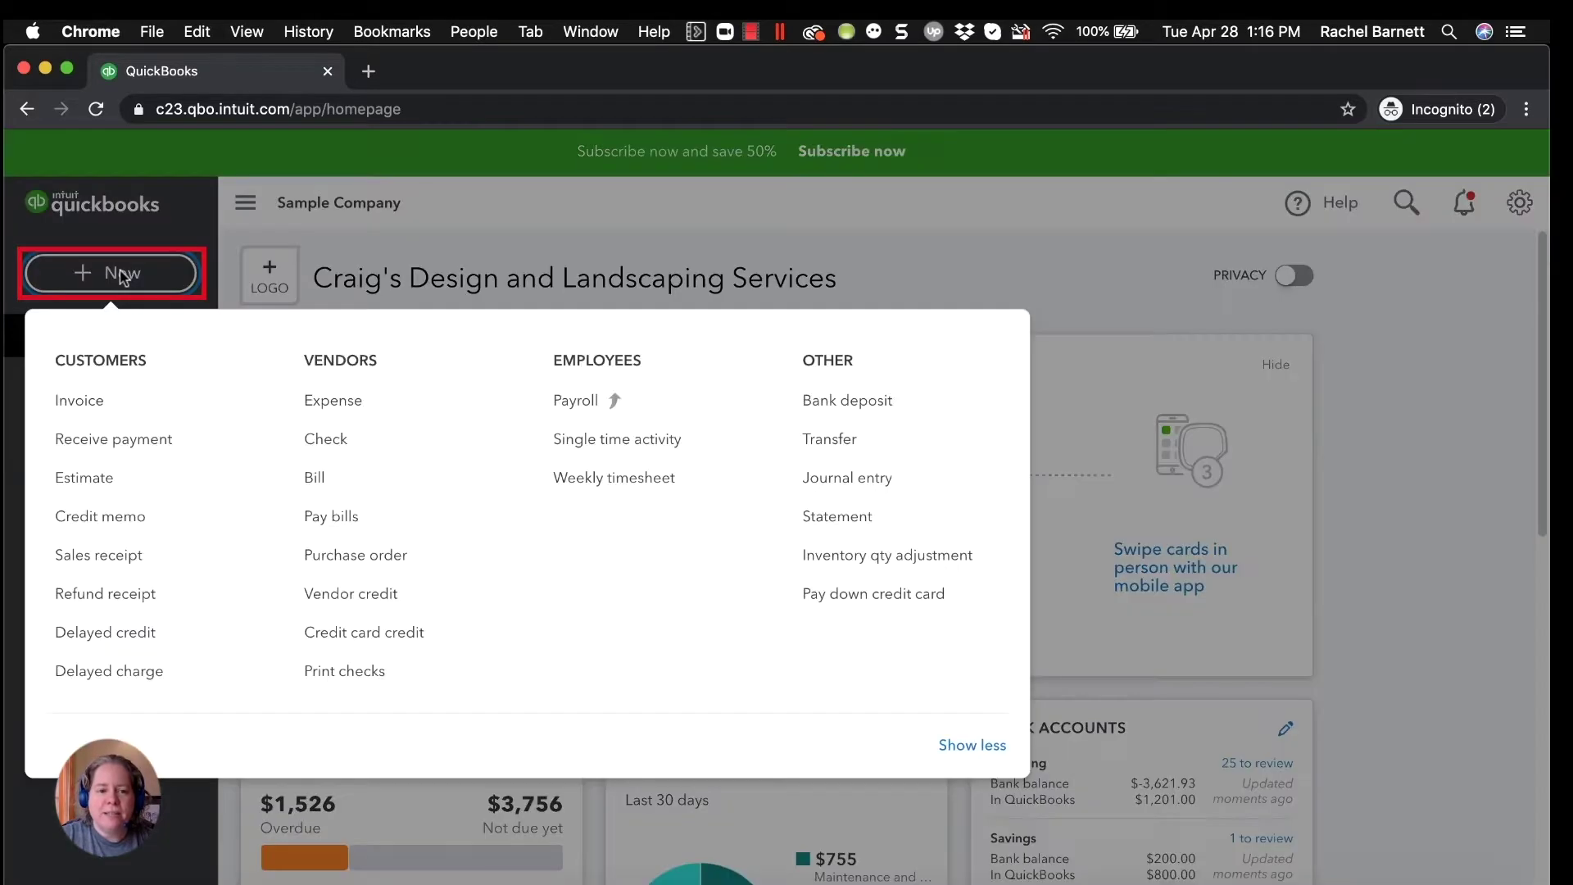
{"action": "left_click", "coordinate": [87, 406]}
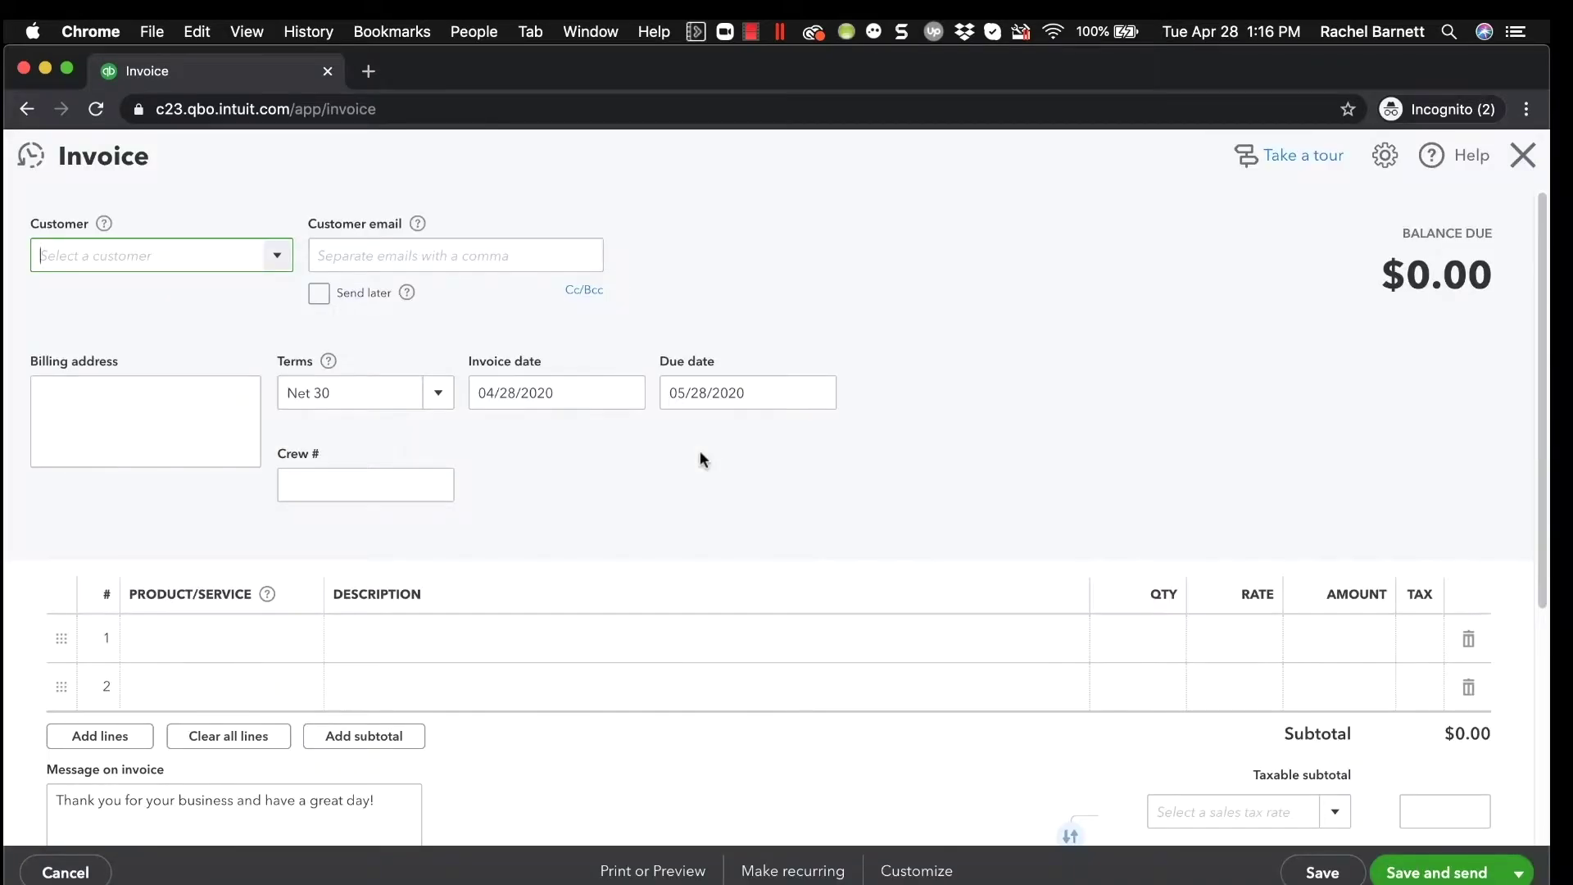
{"action": "key", "text": "Escape"}
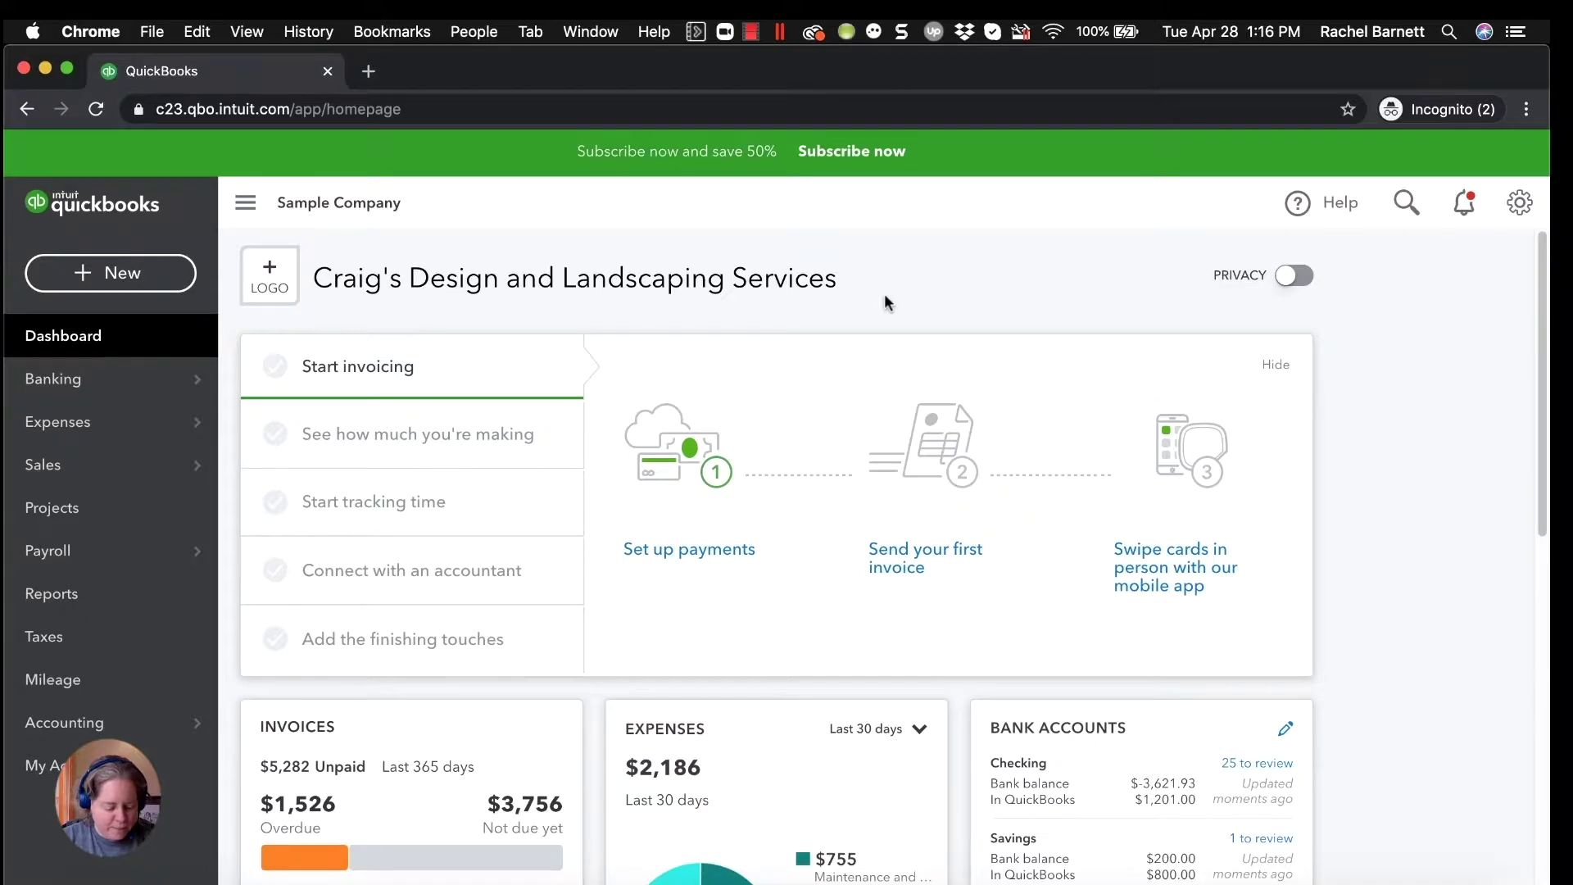
{"action": "key", "text": "ctrl+alt+i"}
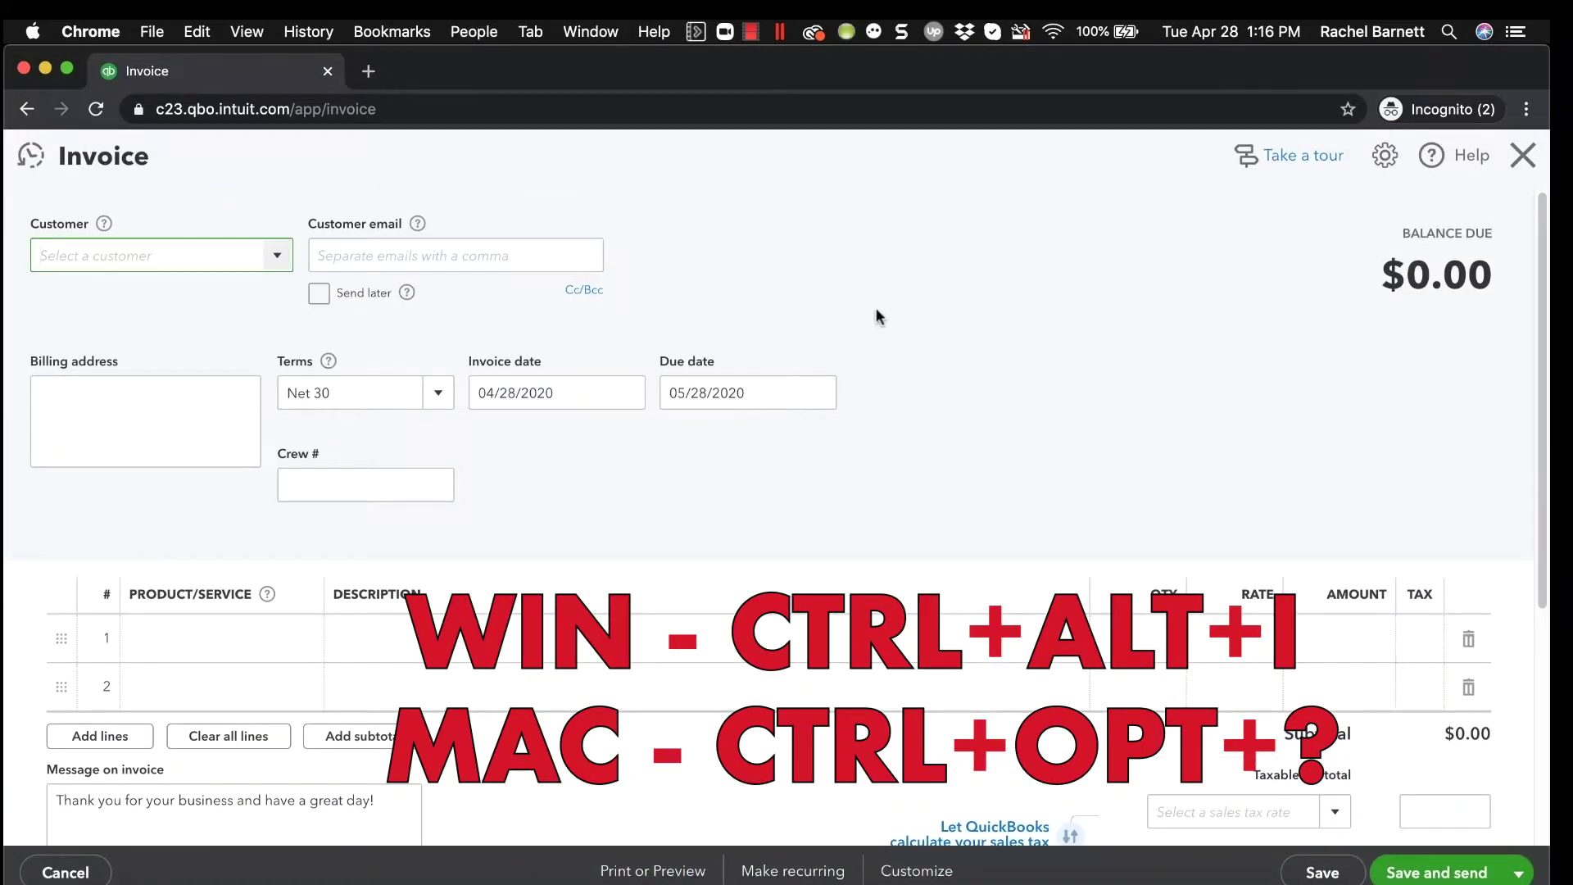
{"action": "key", "text": "Escape"}
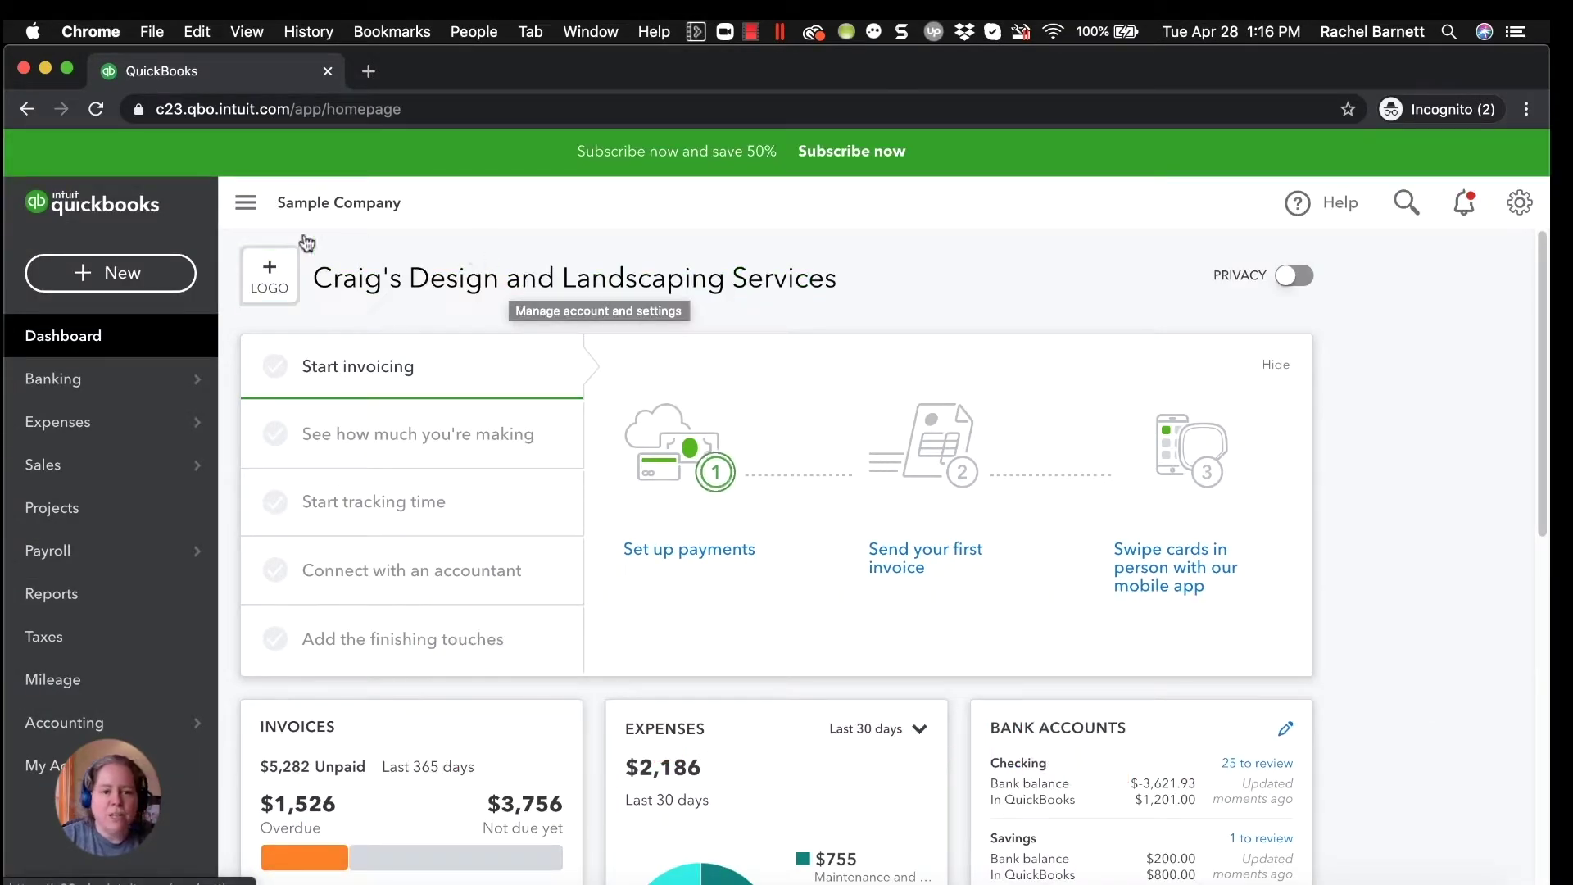
Open a blank vendor check form twice from the dashboard, closing it unsaved each time.
{"action": "left_click", "coordinate": [105, 276]}
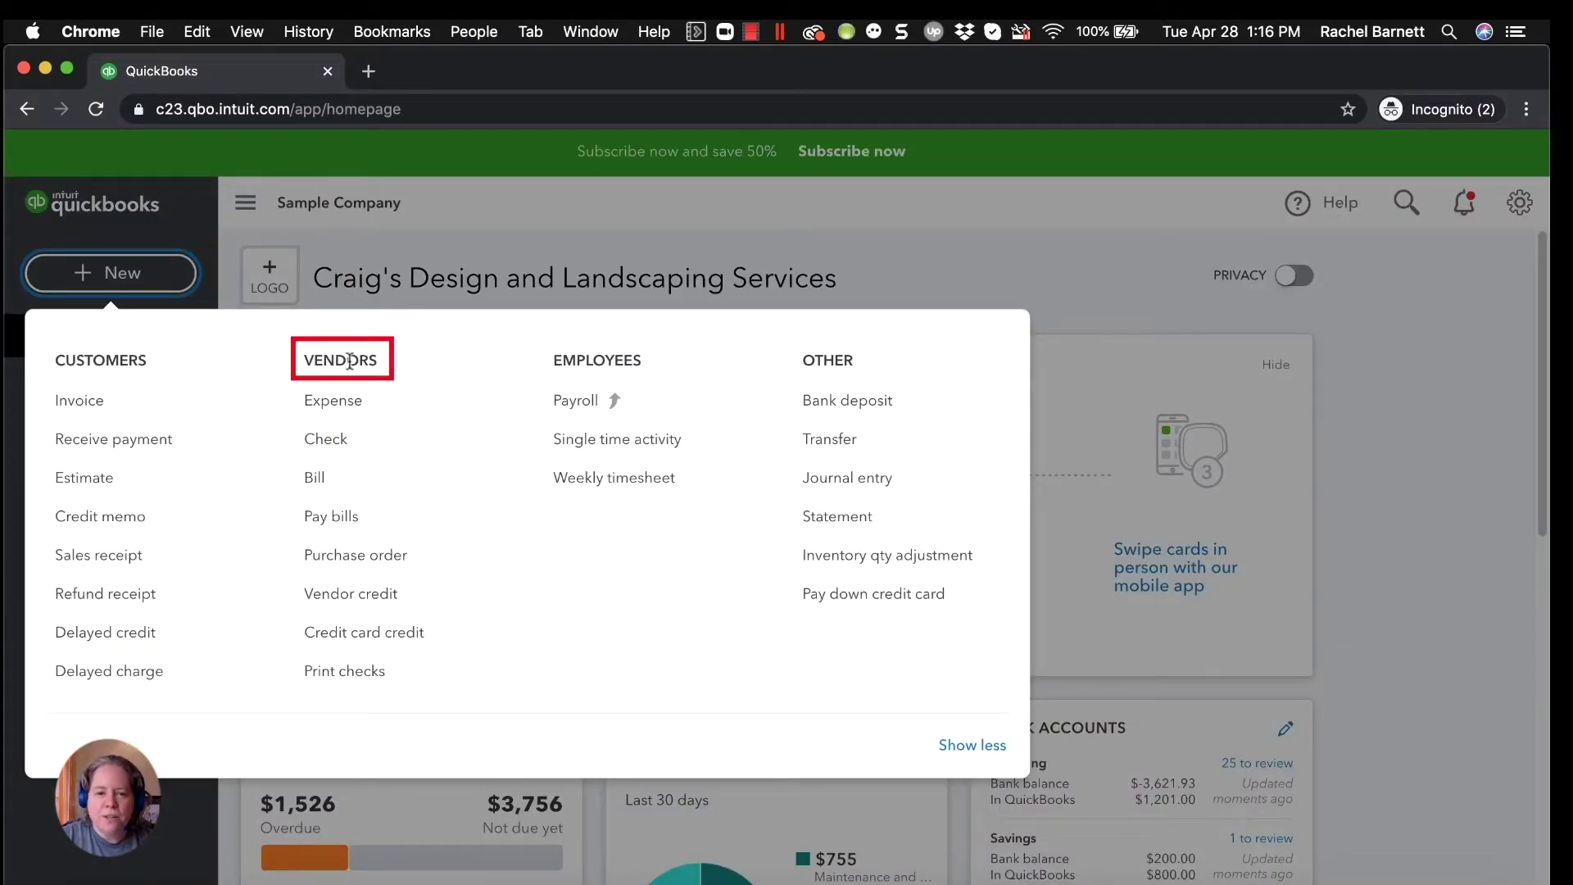
{"action": "left_click", "coordinate": [326, 442]}
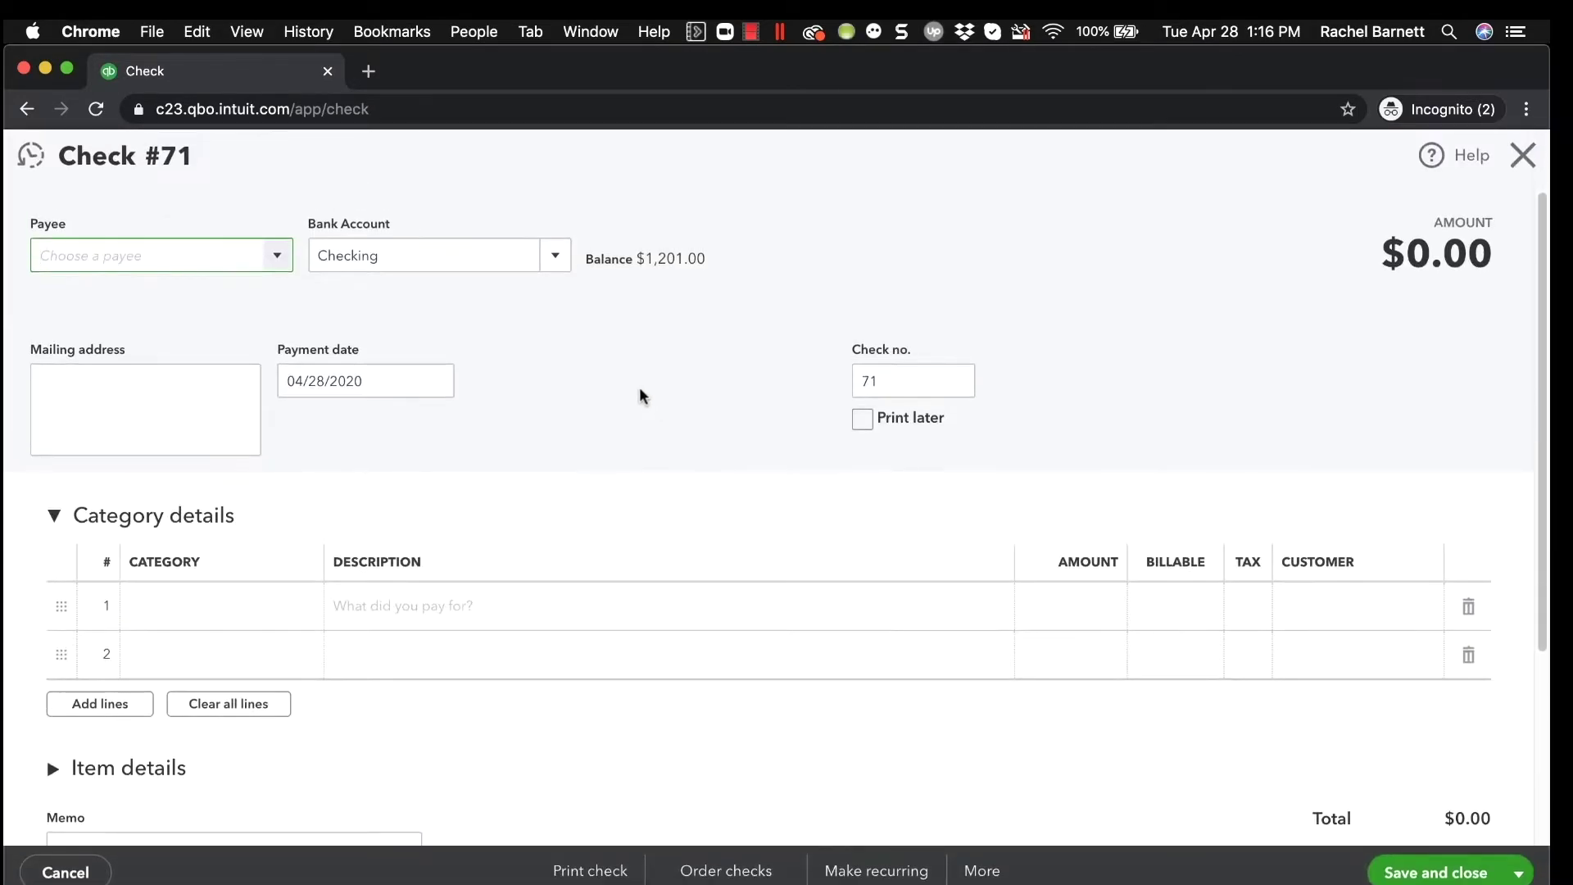
{"action": "key", "text": "Escape"}
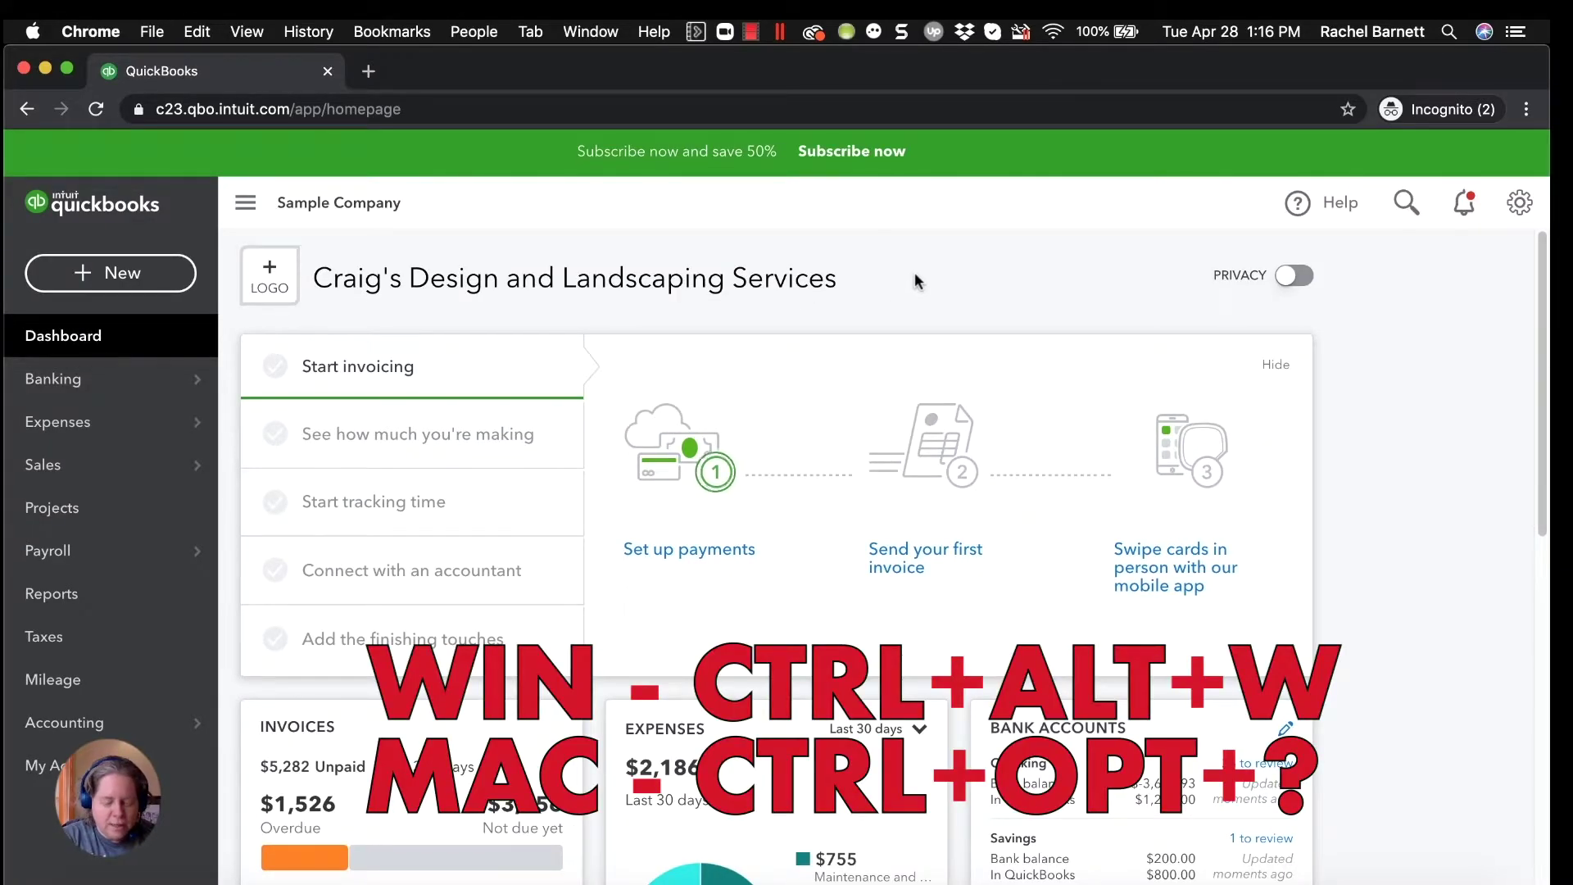
{"action": "key", "text": "ctrl+alt+w"}
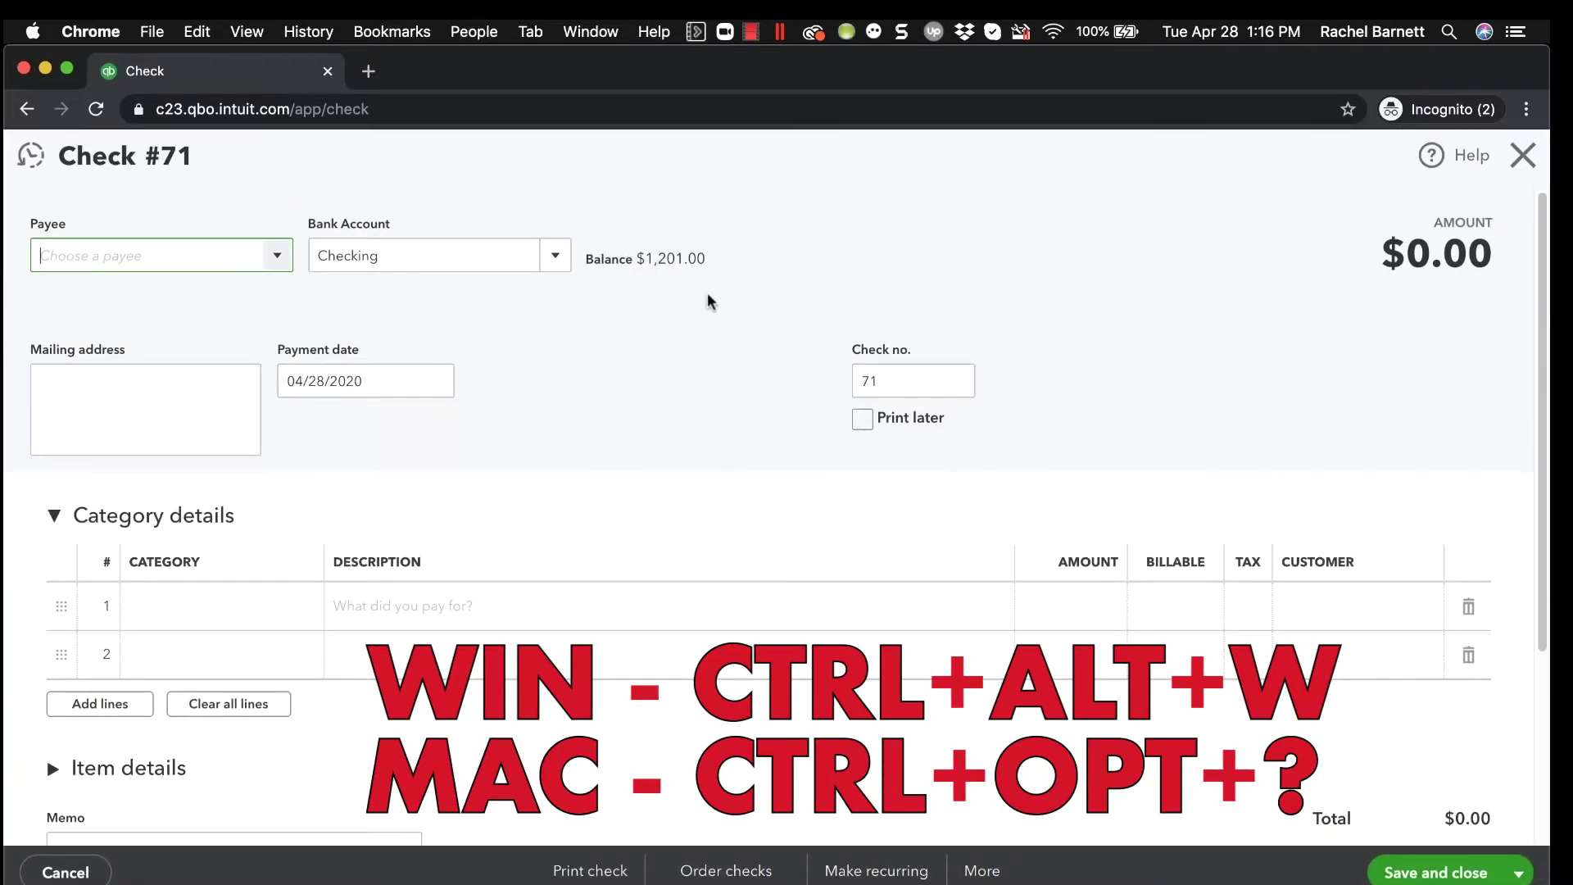
{"action": "key", "text": "Escape"}
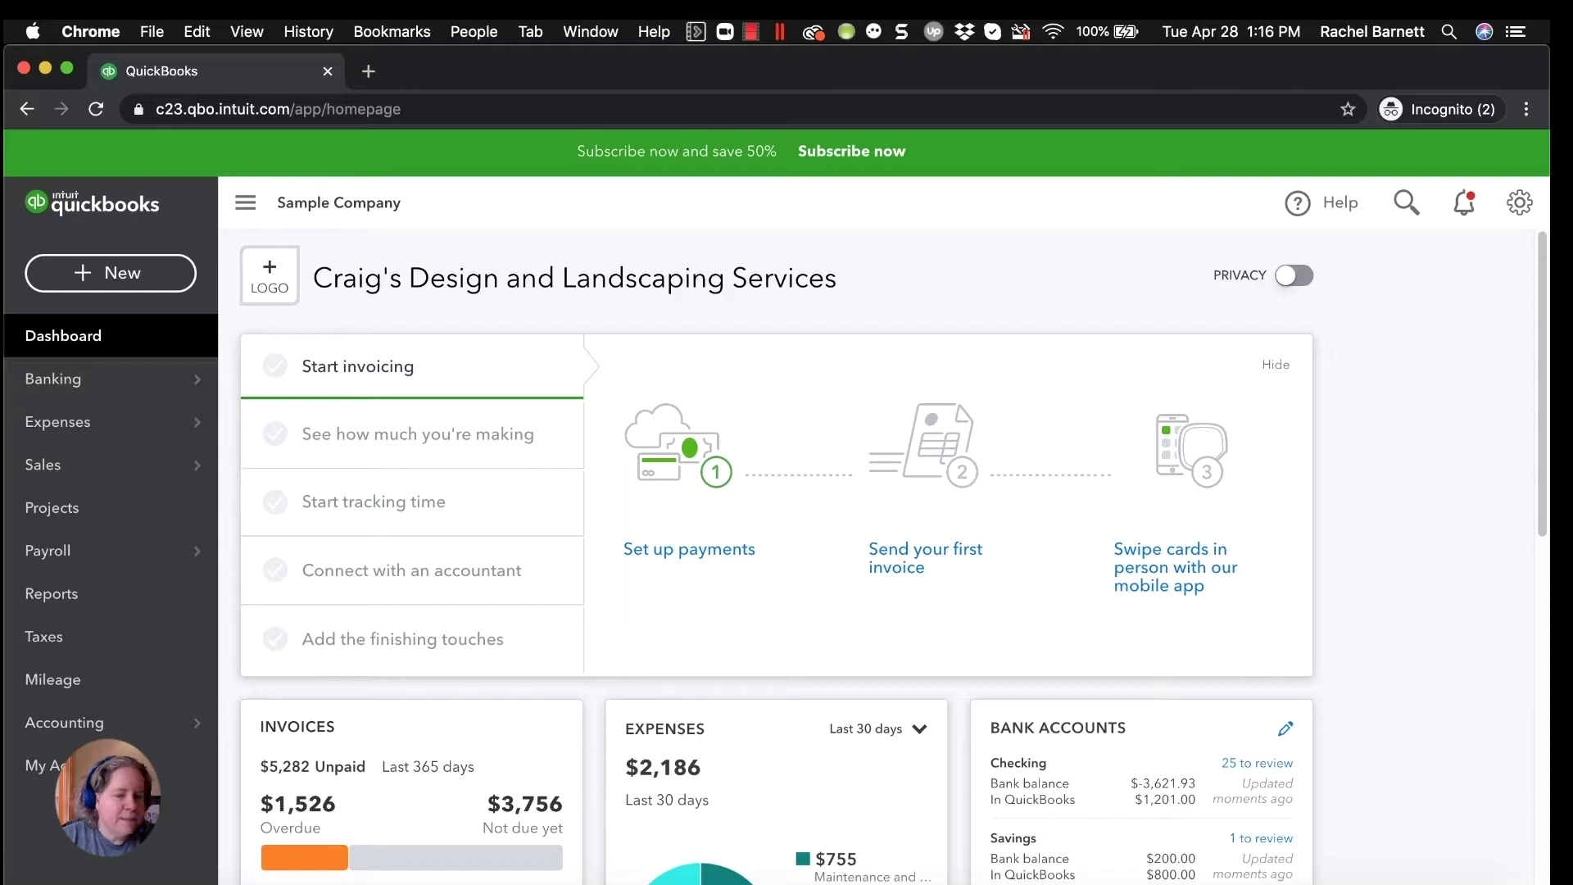
Open a blank customer estimate form twice from the dashboard, closing it unsaved each time.
{"action": "left_click", "coordinate": [158, 283]}
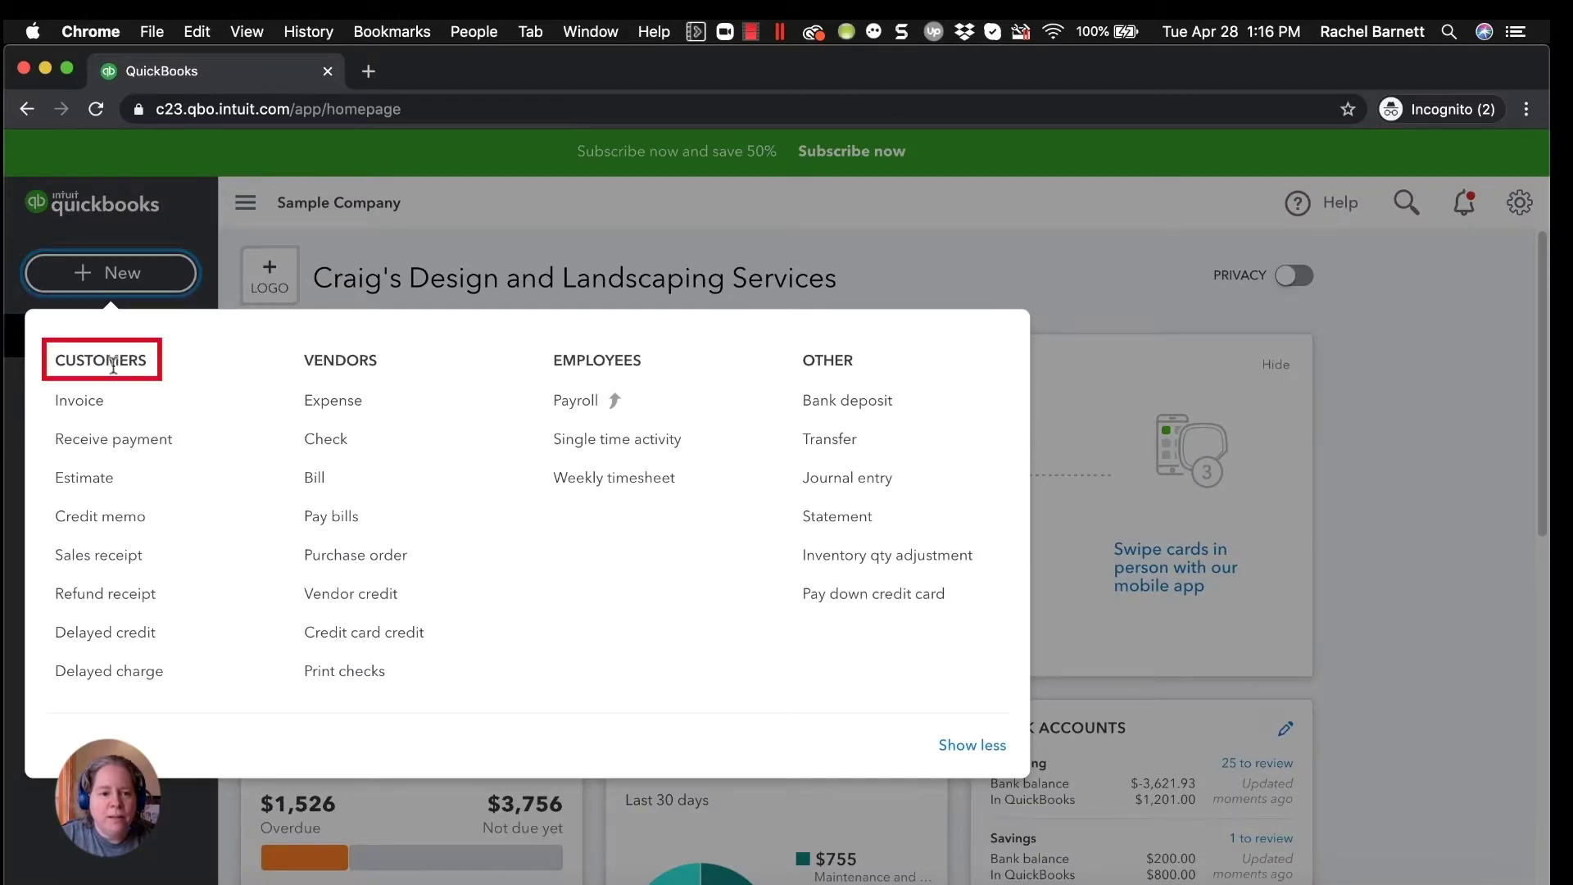
{"action": "left_click", "coordinate": [94, 480]}
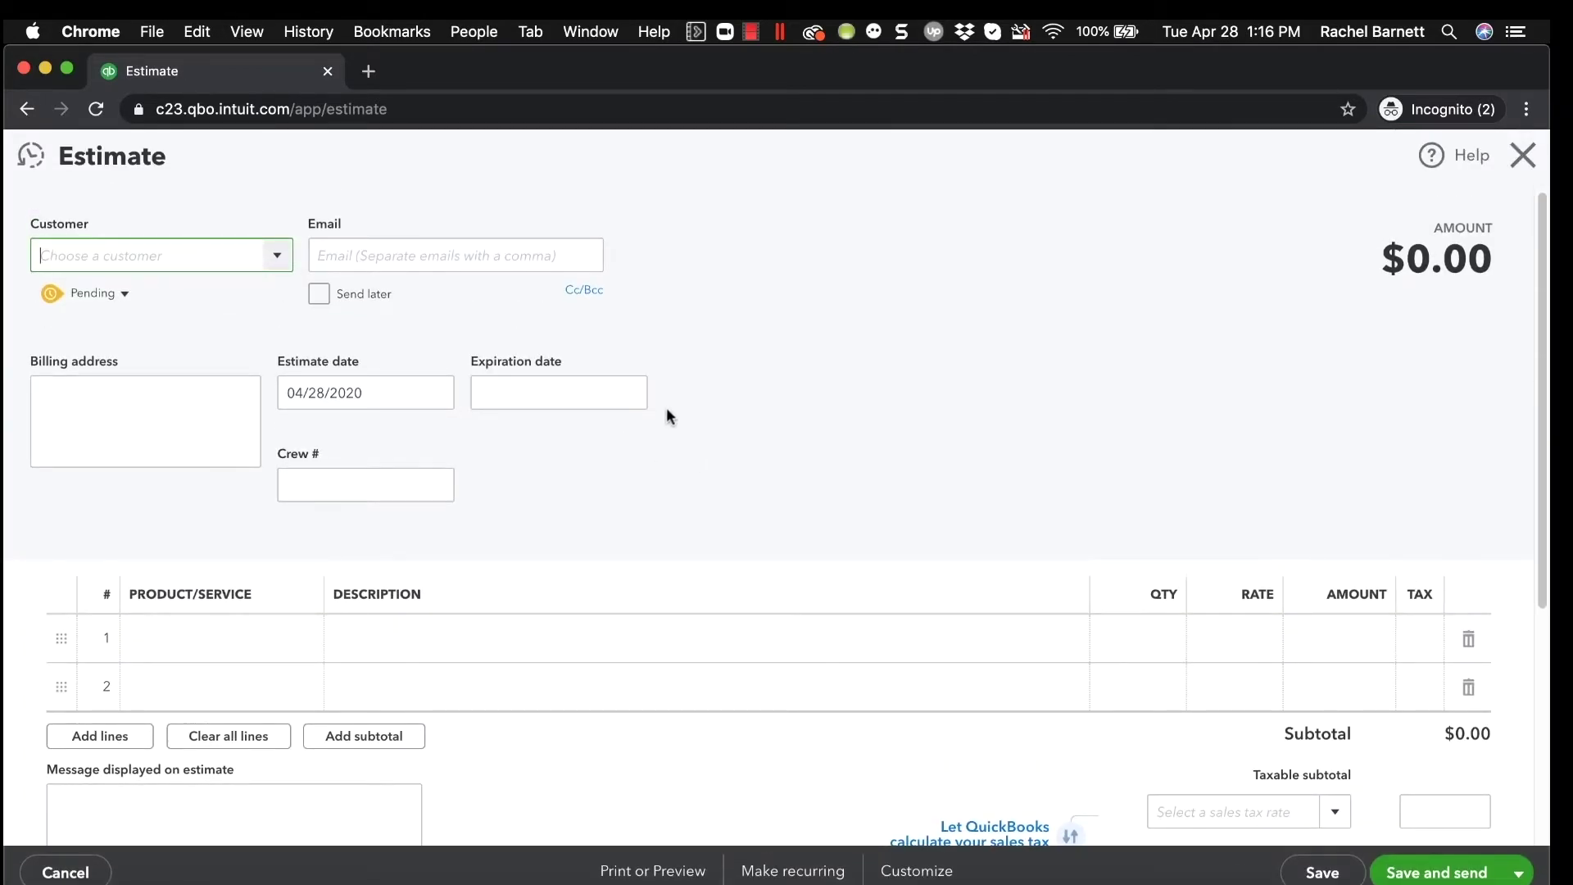
{"action": "key", "text": "Escape"}
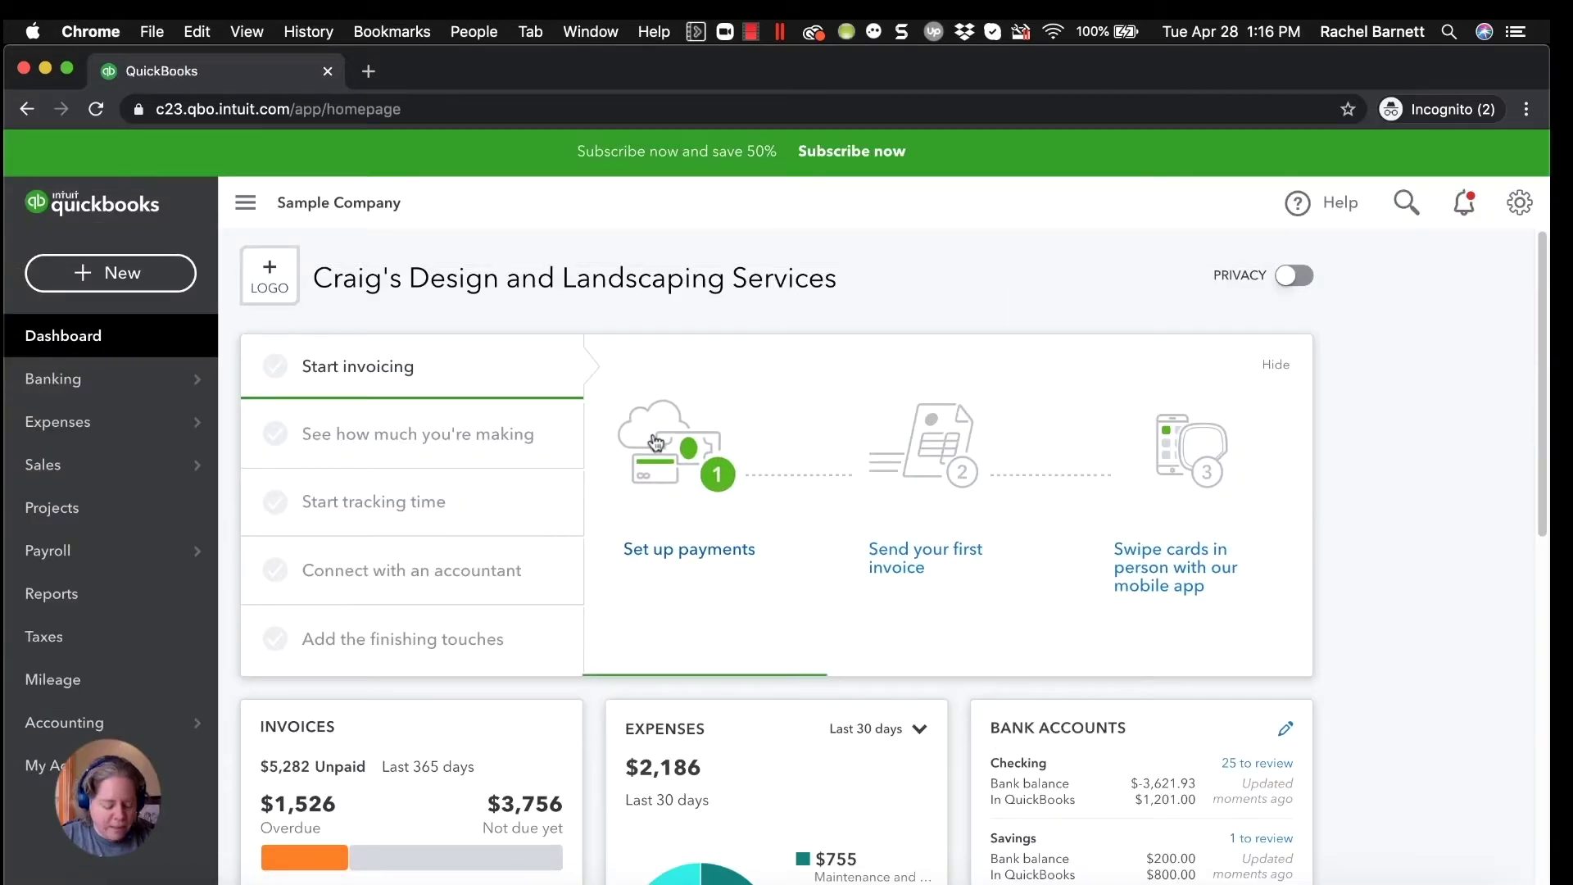
{"action": "key", "text": "ctrl+alt+e"}
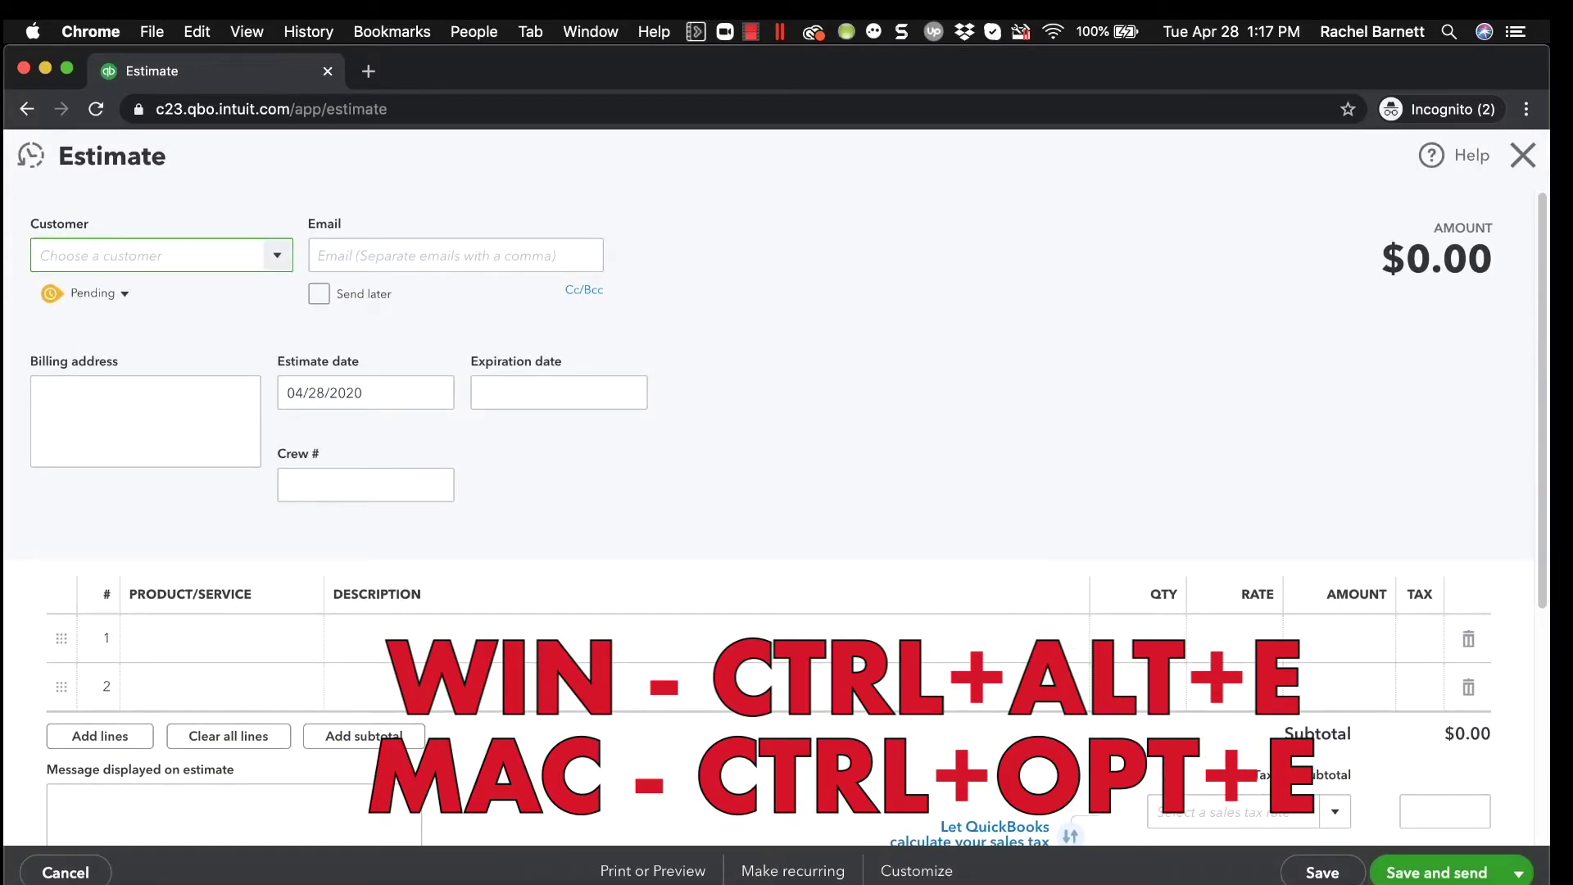
{"action": "key", "text": "Escape"}
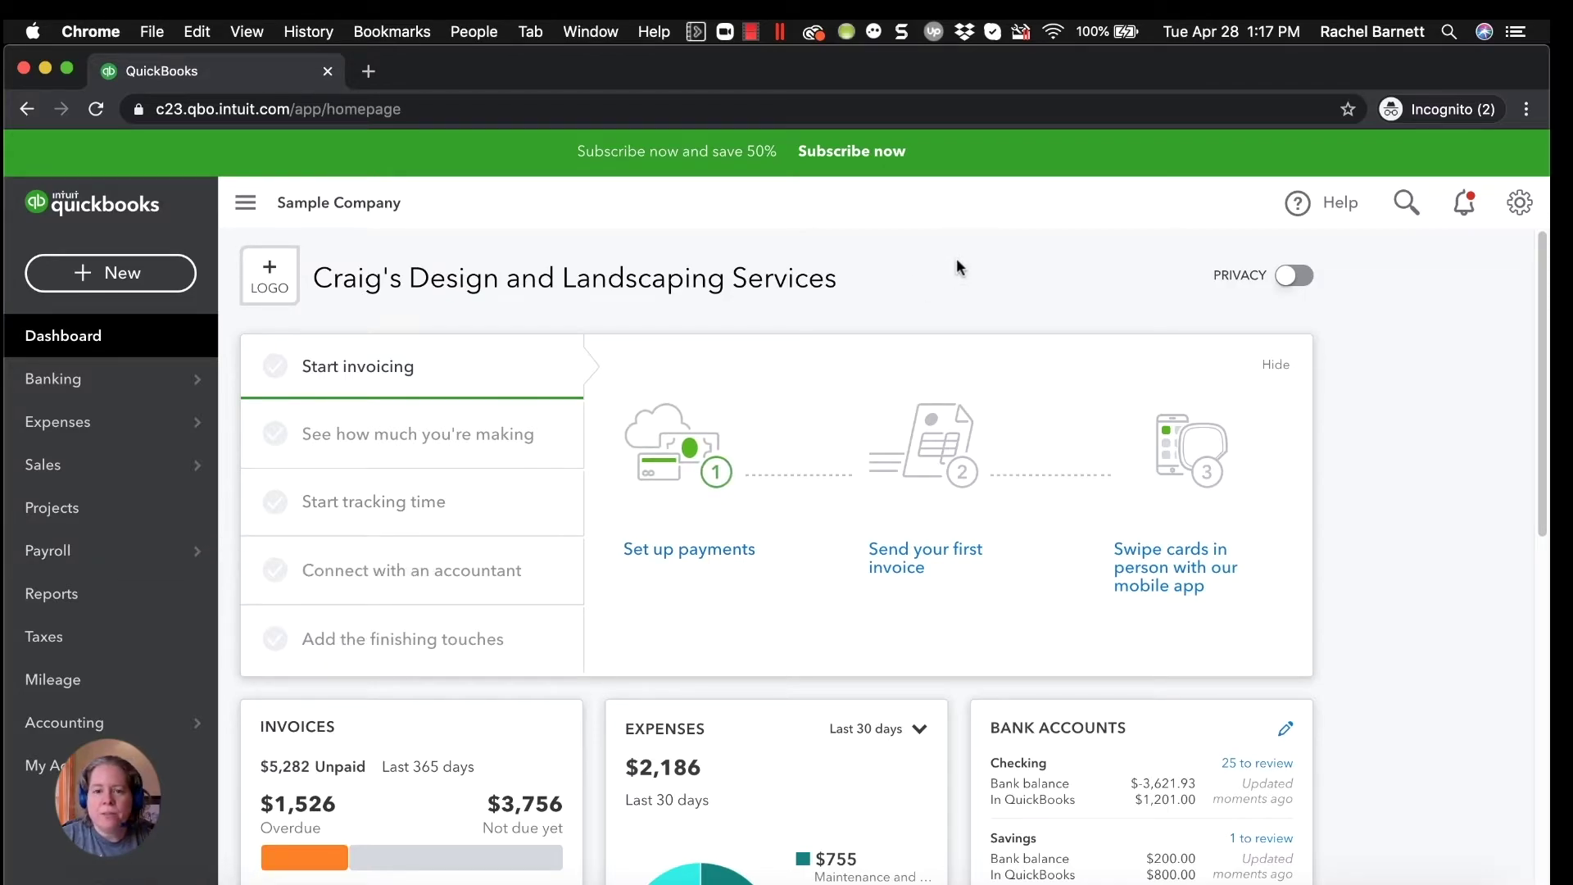
Open a blank Receive Payment form twice from the dashboard, closing it unsaved each time.
{"action": "left_click", "coordinate": [127, 278]}
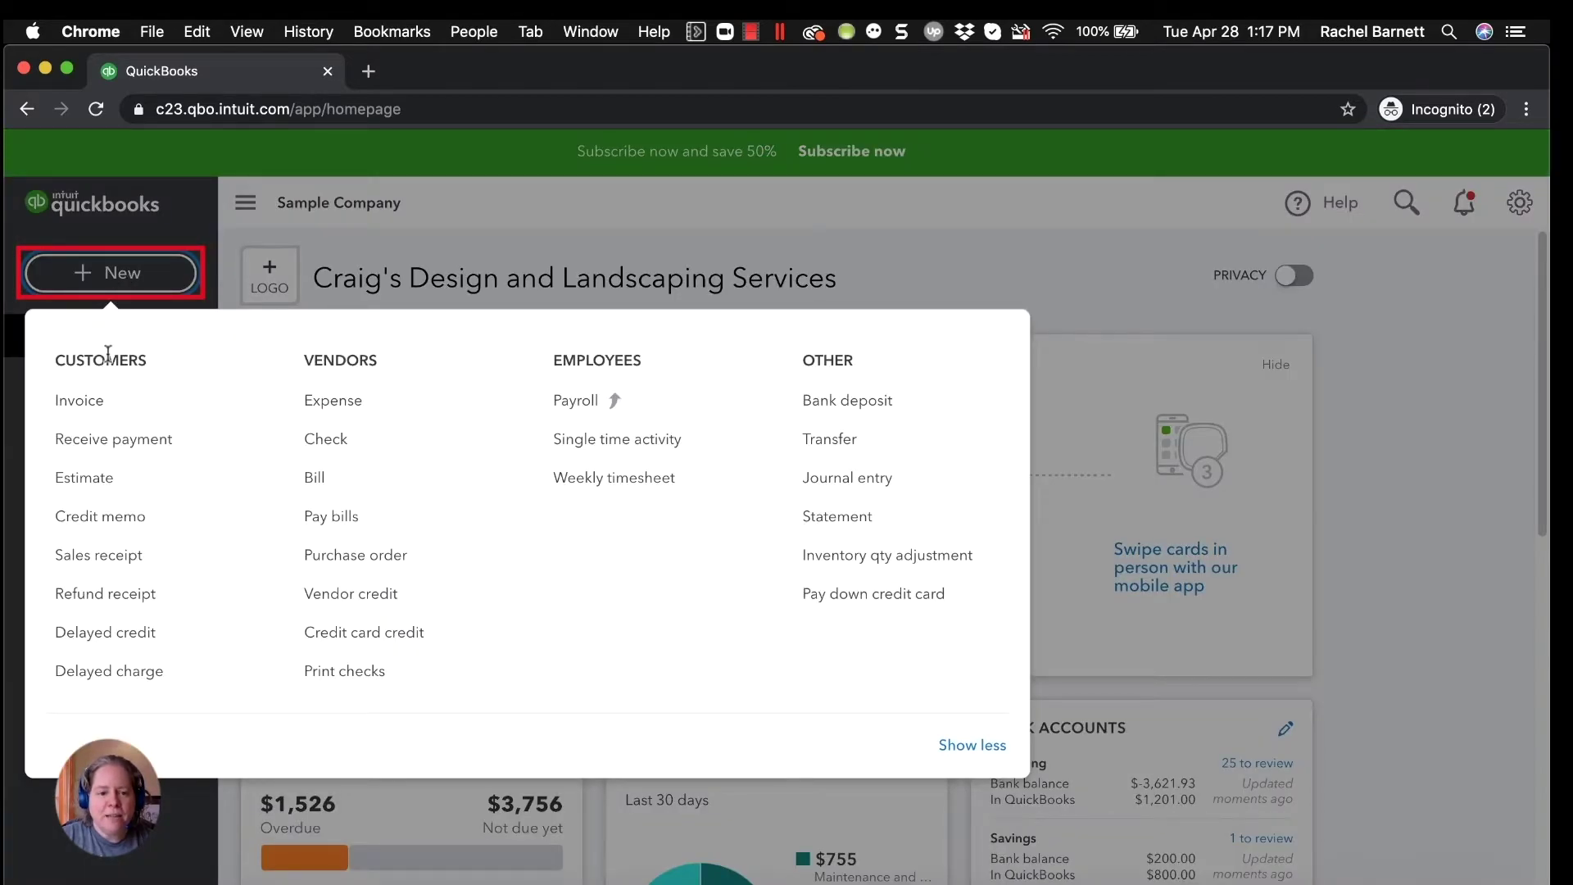
{"action": "left_click", "coordinate": [115, 441]}
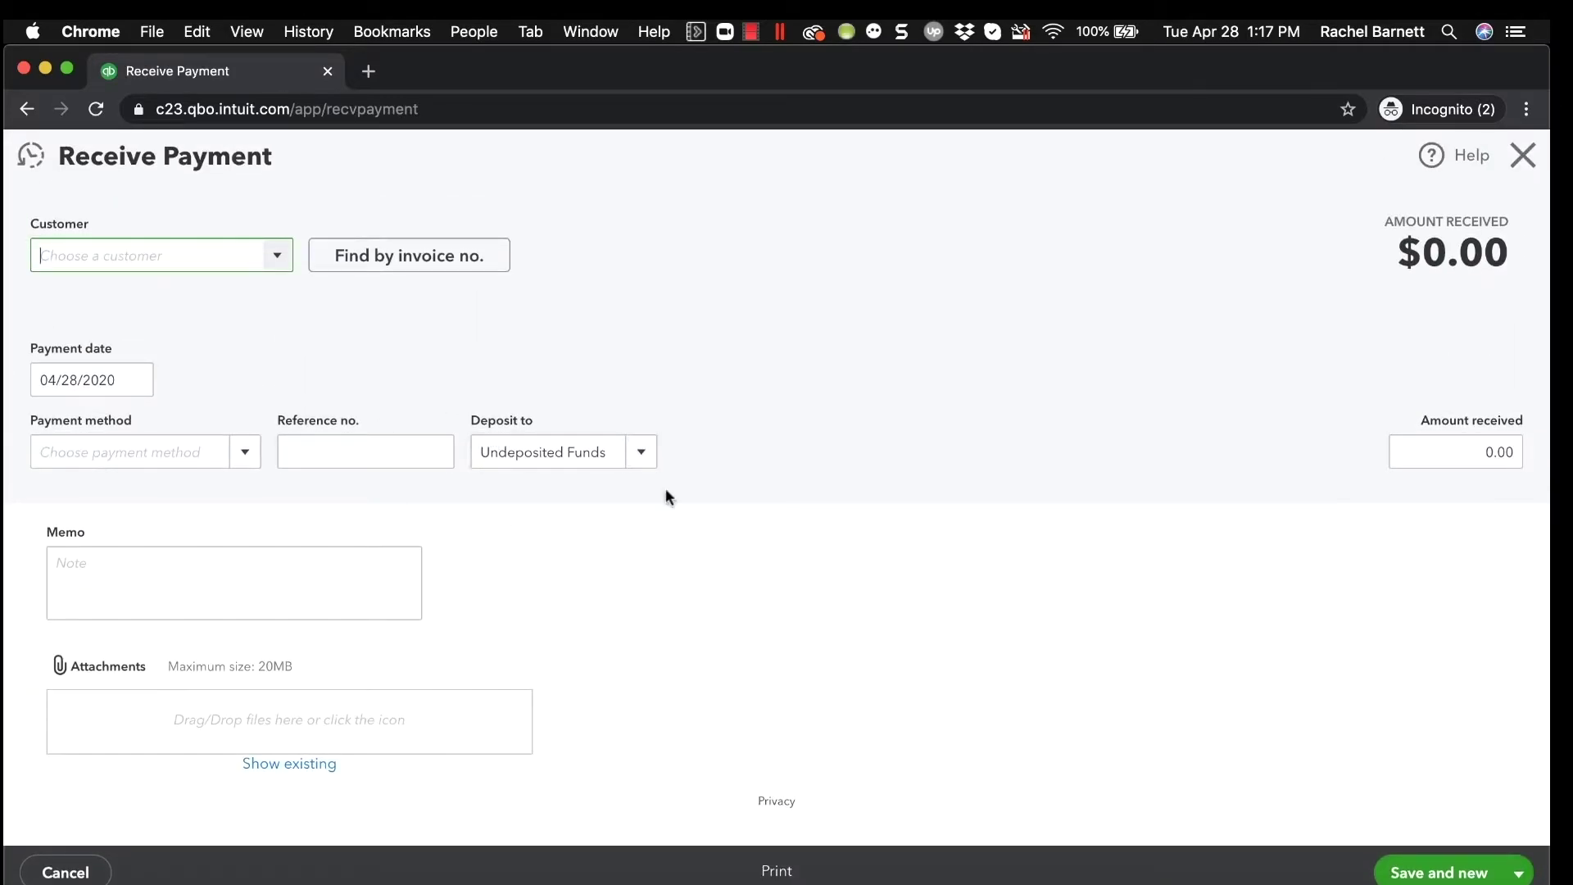
{"action": "key", "text": "Escape"}
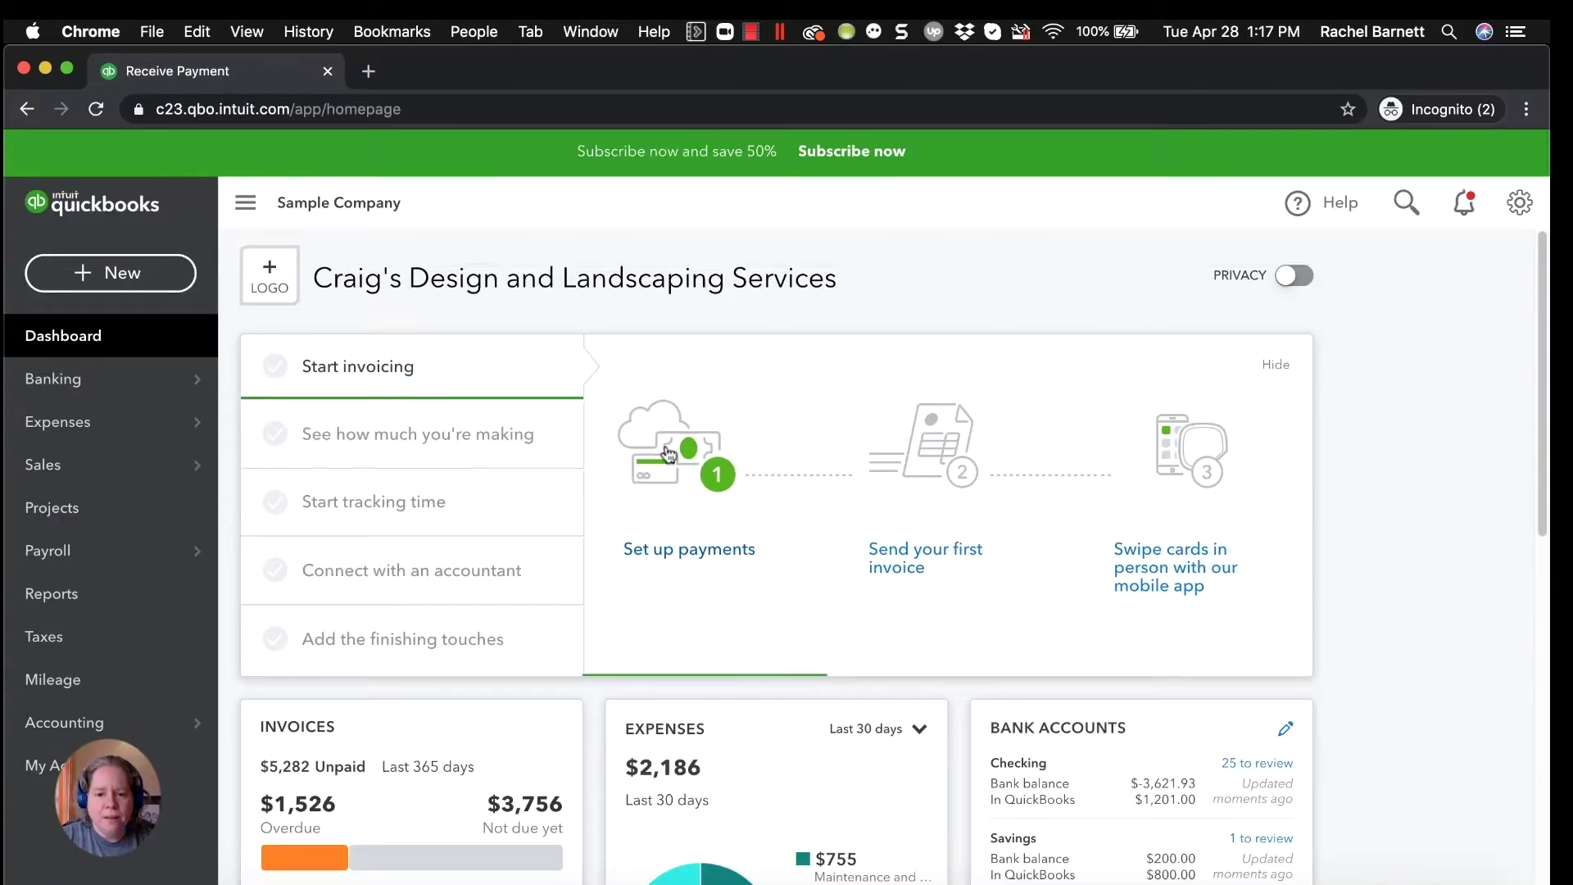
{"action": "key", "text": "ctrl+alt+r"}
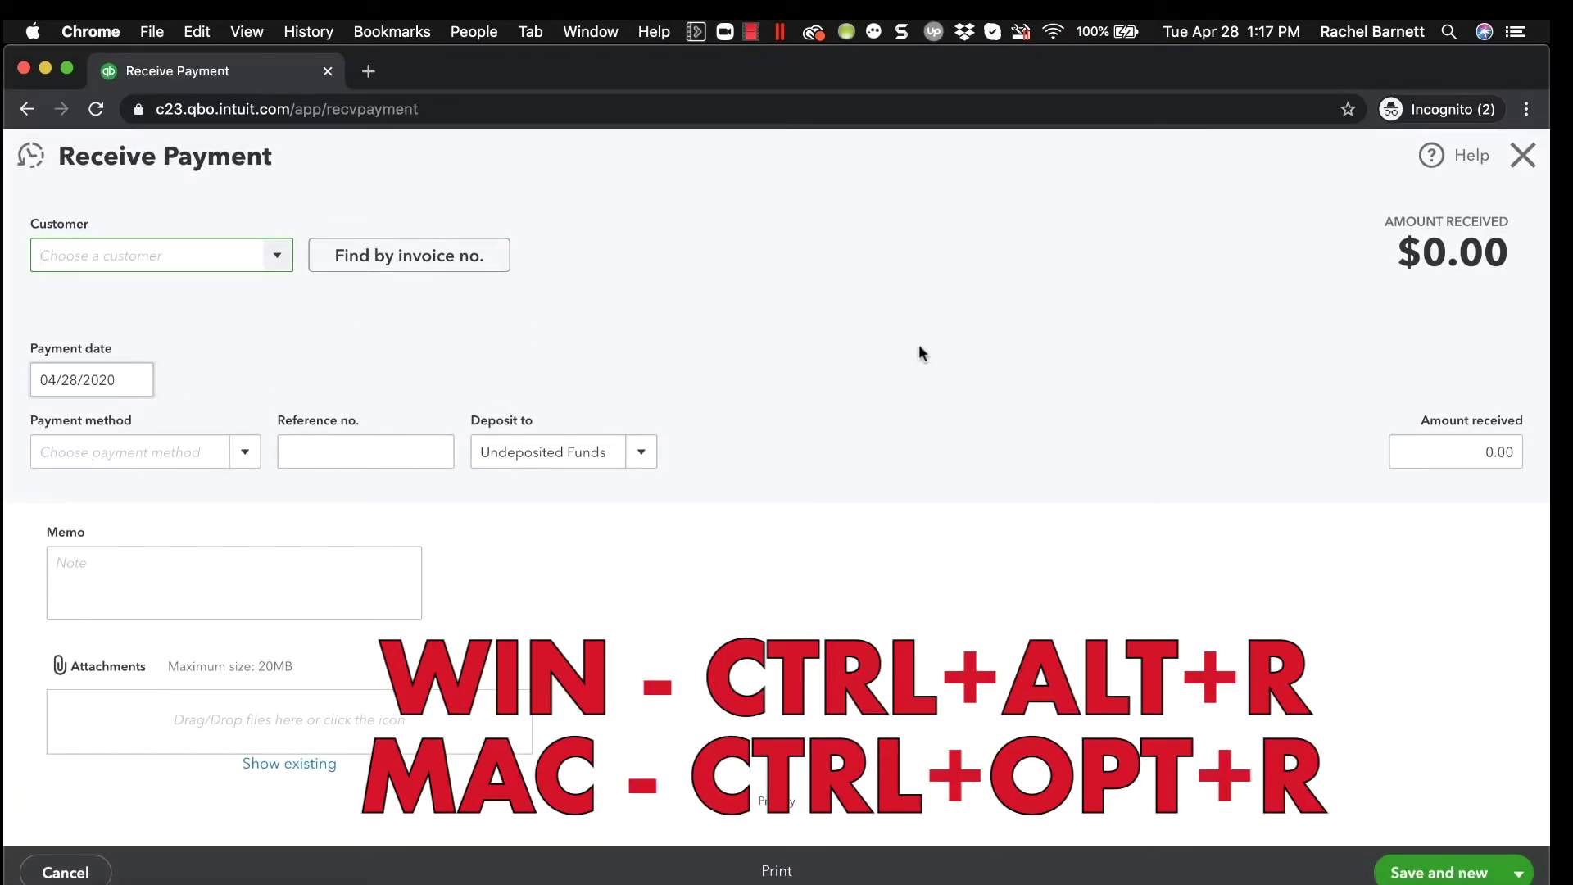
{"action": "key", "text": "ctrl+alt+x"}
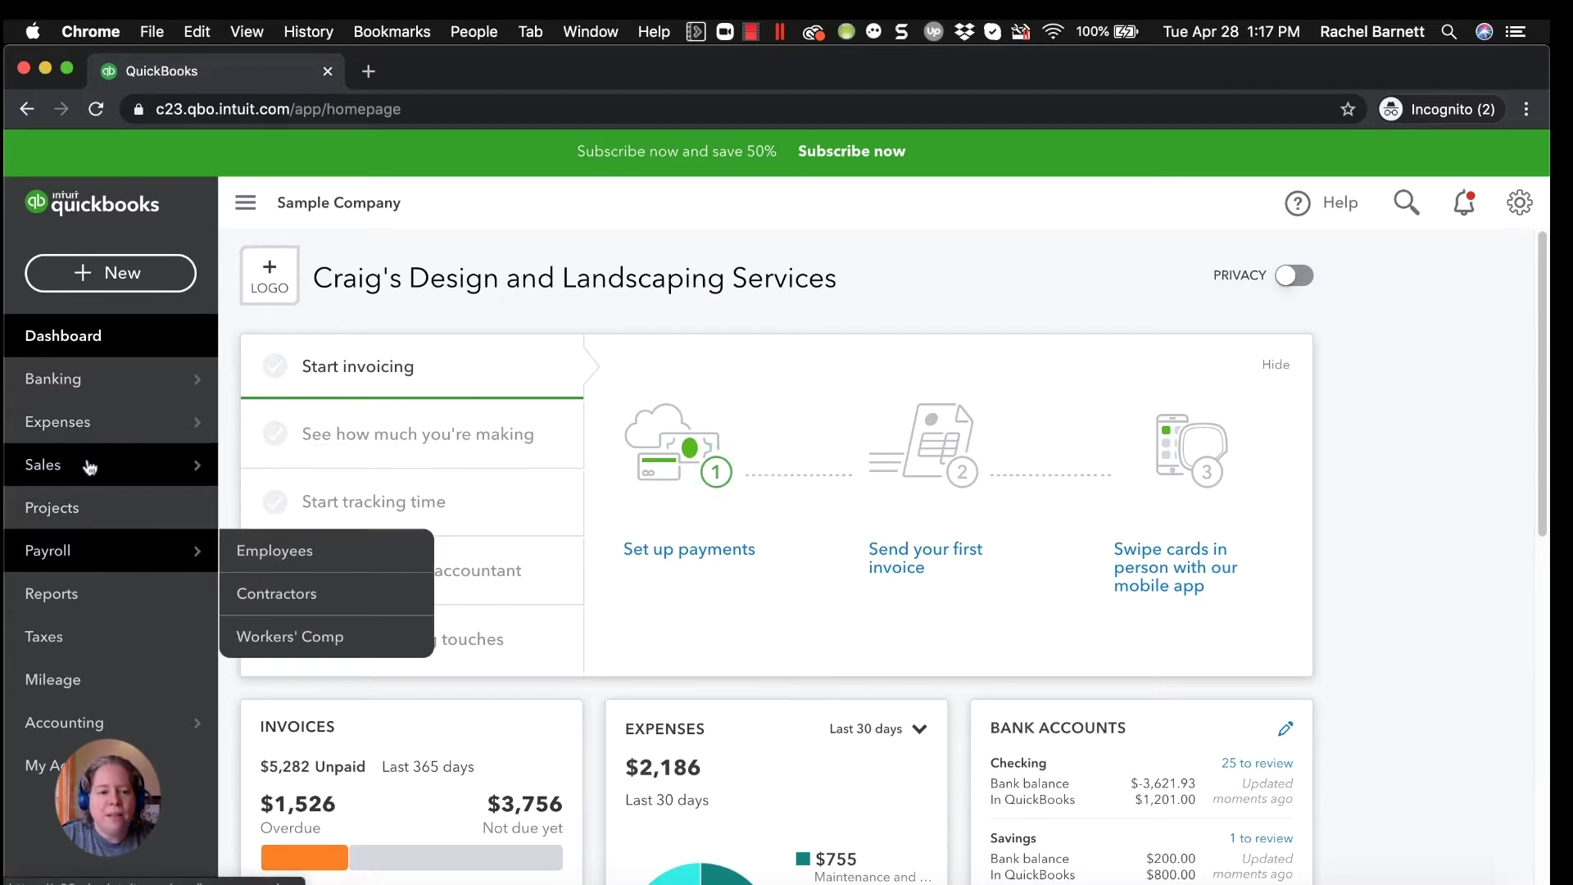
View the Customers list under Sales, and reopen it directly from the dashboard.
{"action": "mouse_move", "coordinate": [62, 474]}
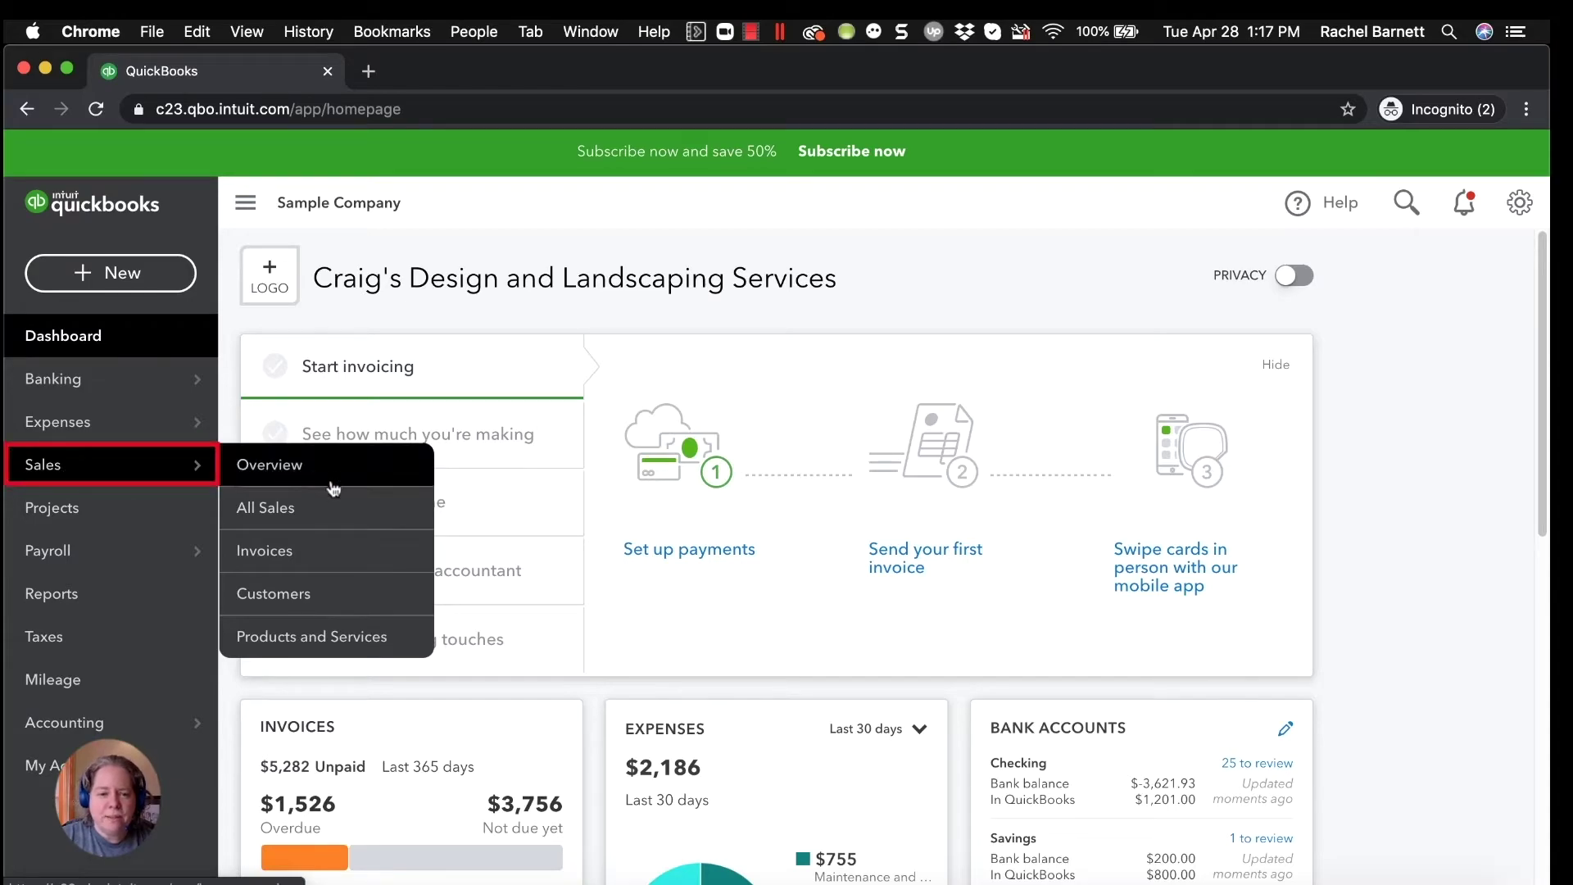
{"action": "left_click", "coordinate": [287, 596]}
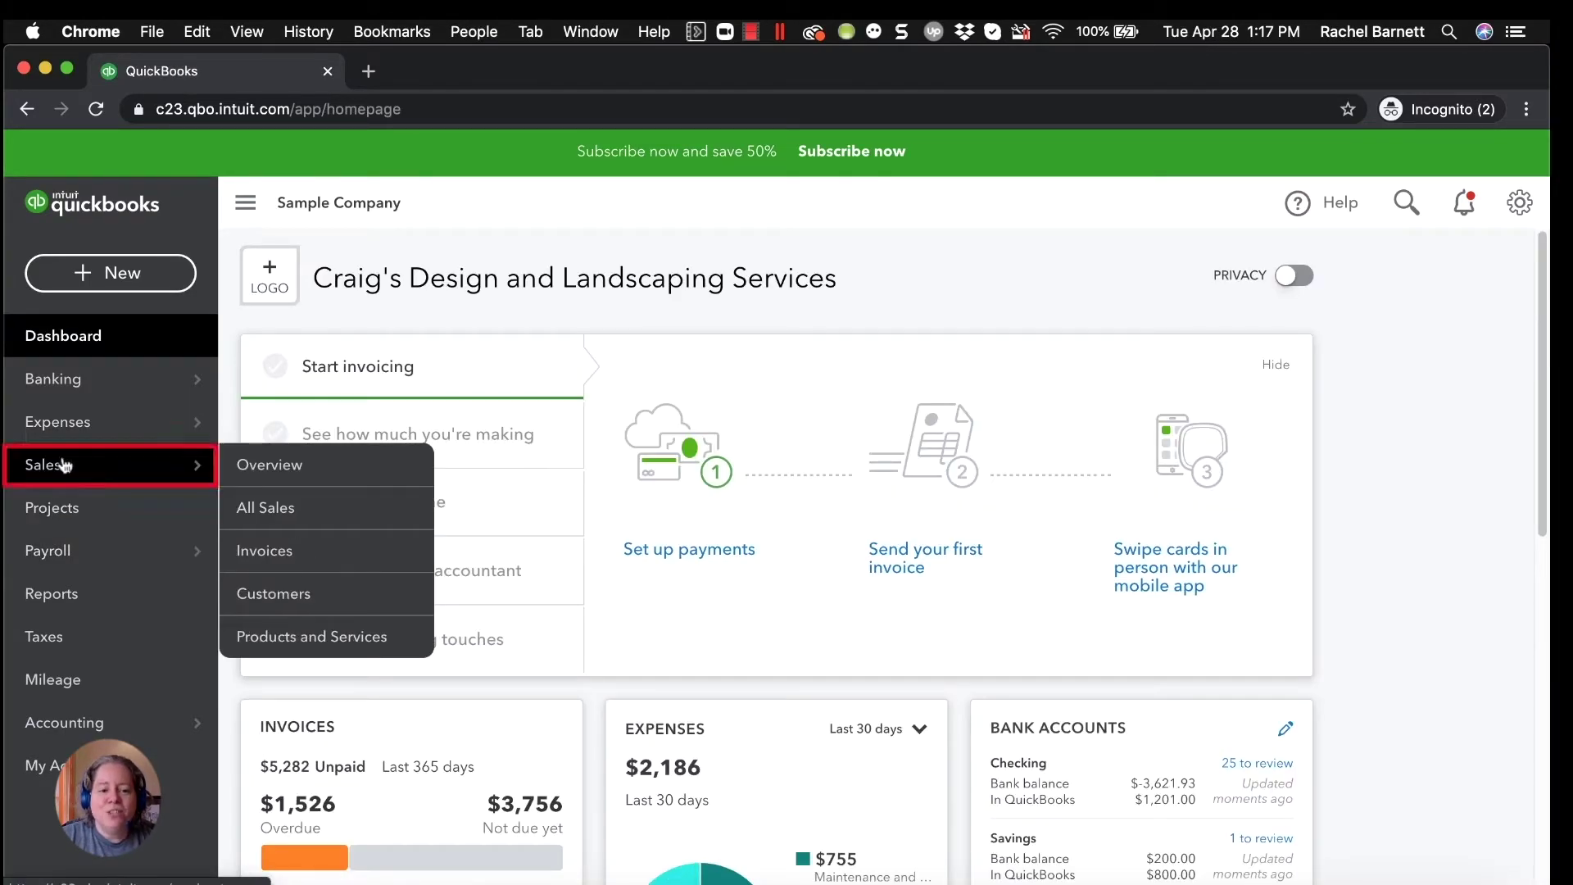
{"action": "mouse_move", "coordinate": [63, 460]}
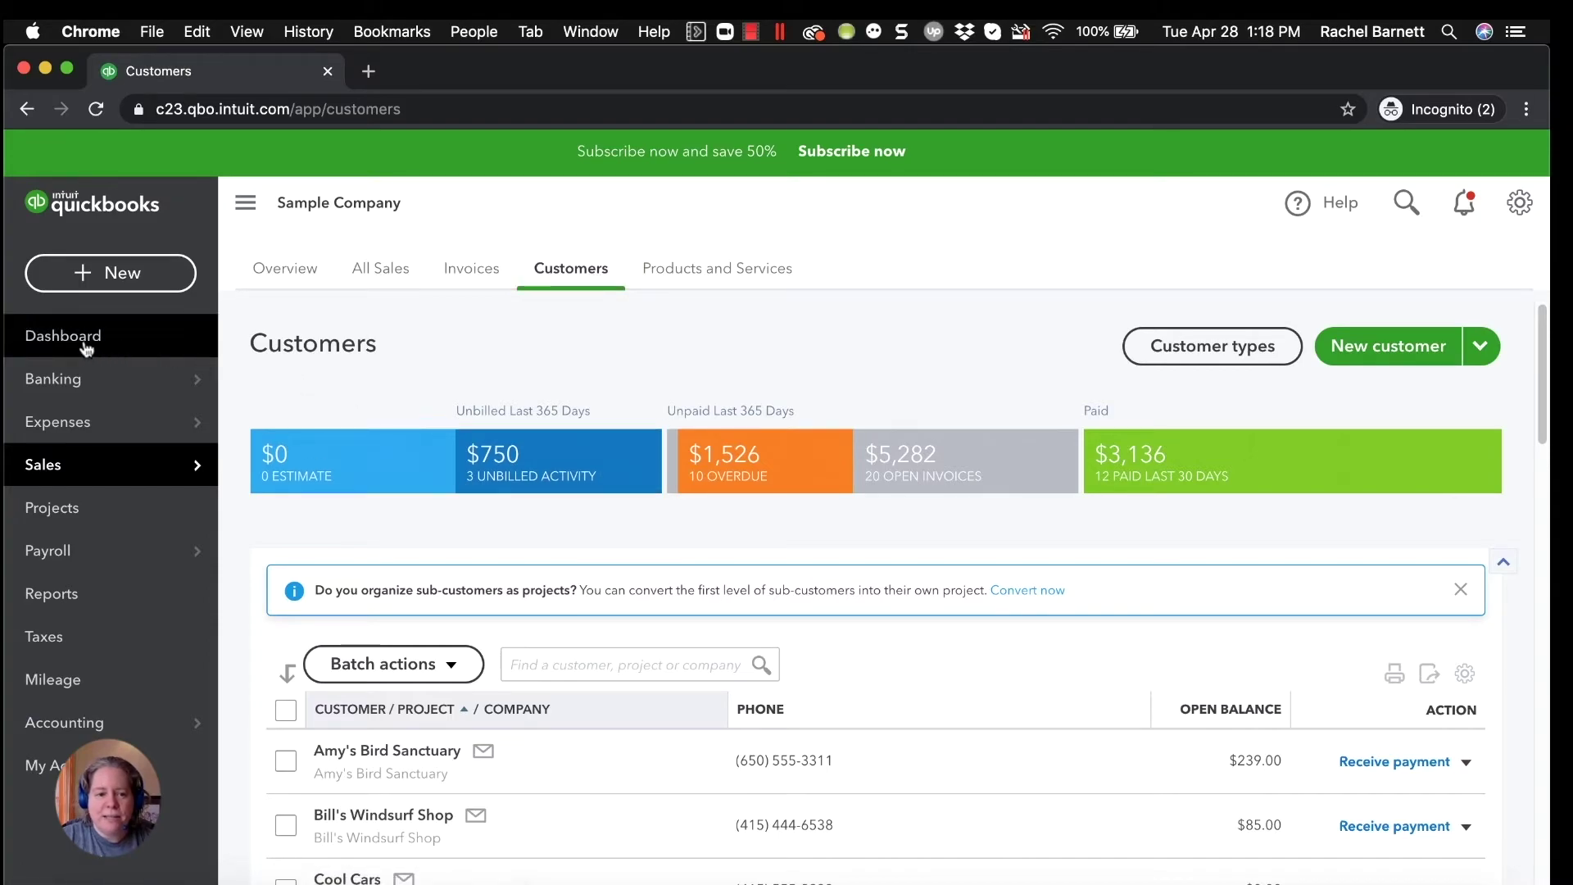
{"action": "left_click", "coordinate": [85, 348]}
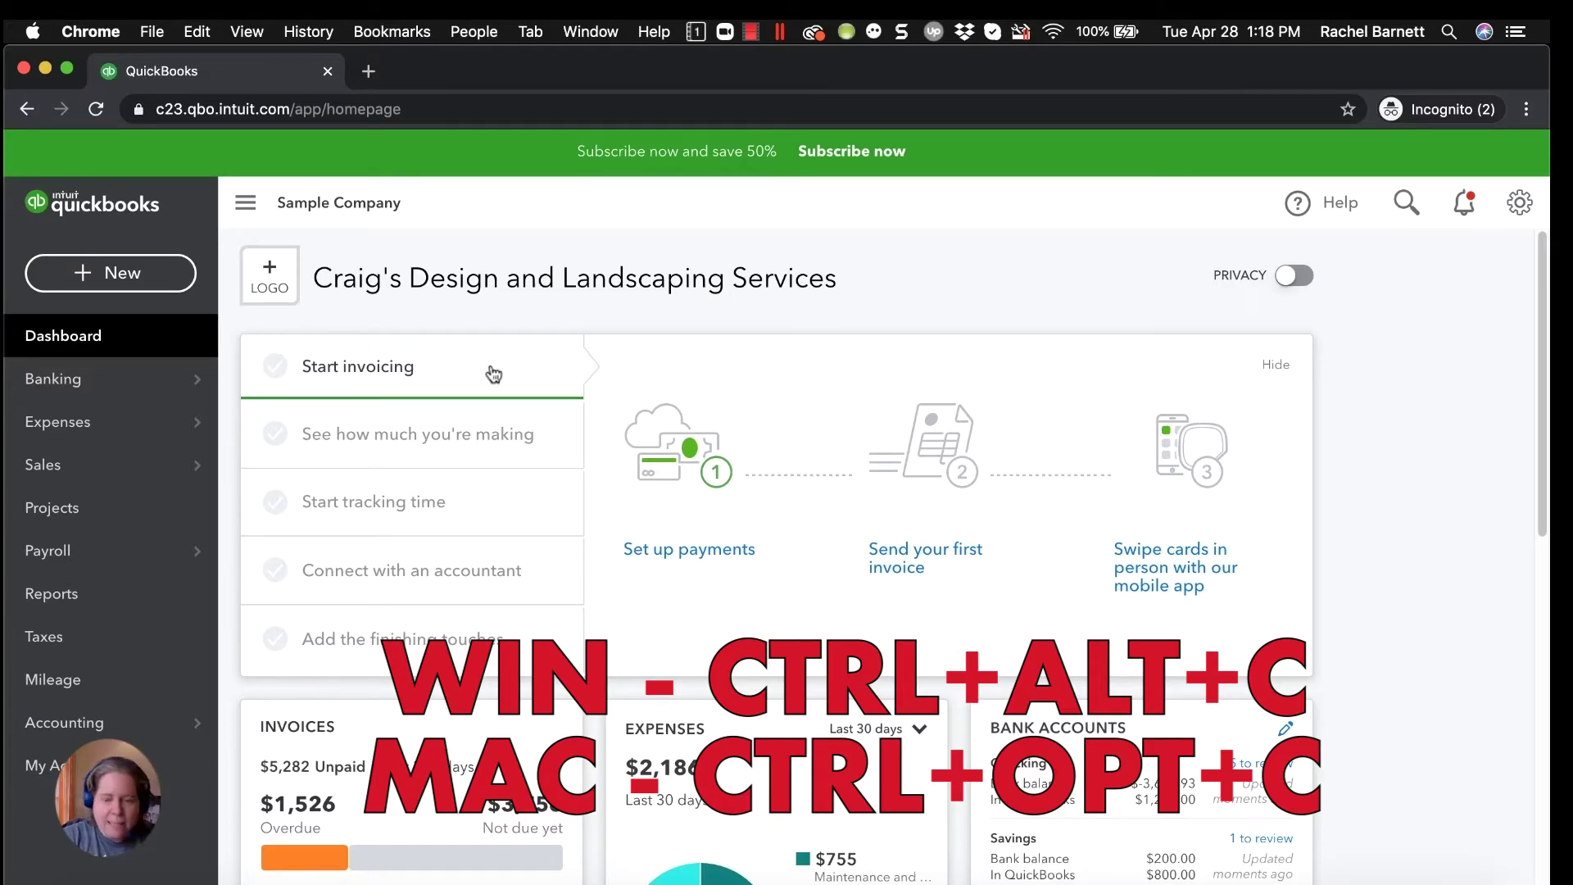
{"action": "key", "text": "ctrl+alt+c"}
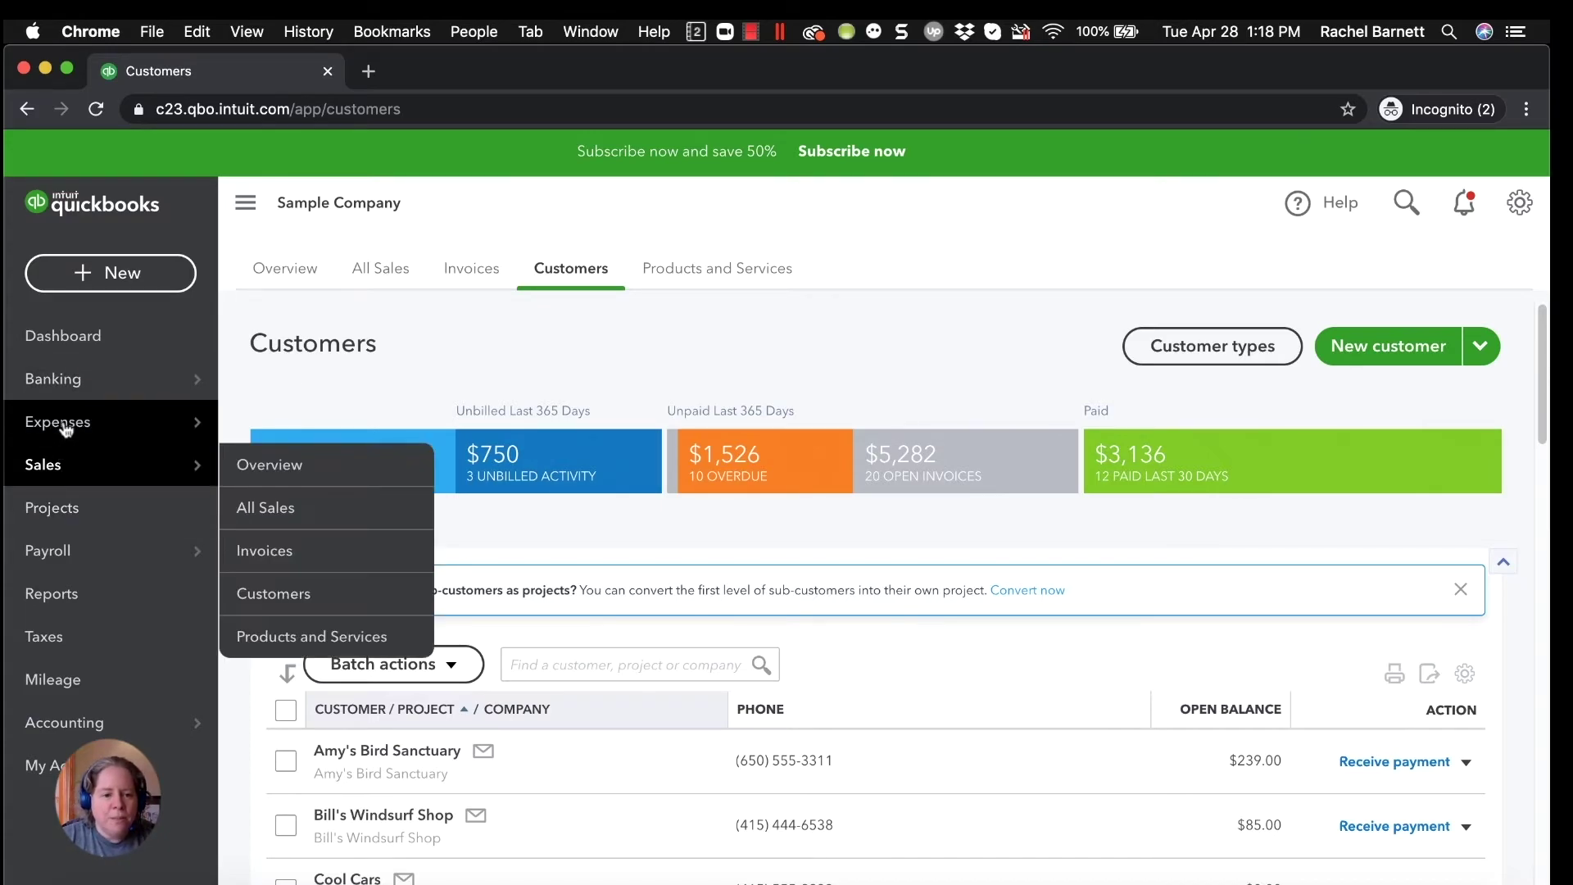
View the Vendors list under Expenses, and reopen it directly from the dashboard.
{"action": "mouse_move", "coordinate": [65, 430]}
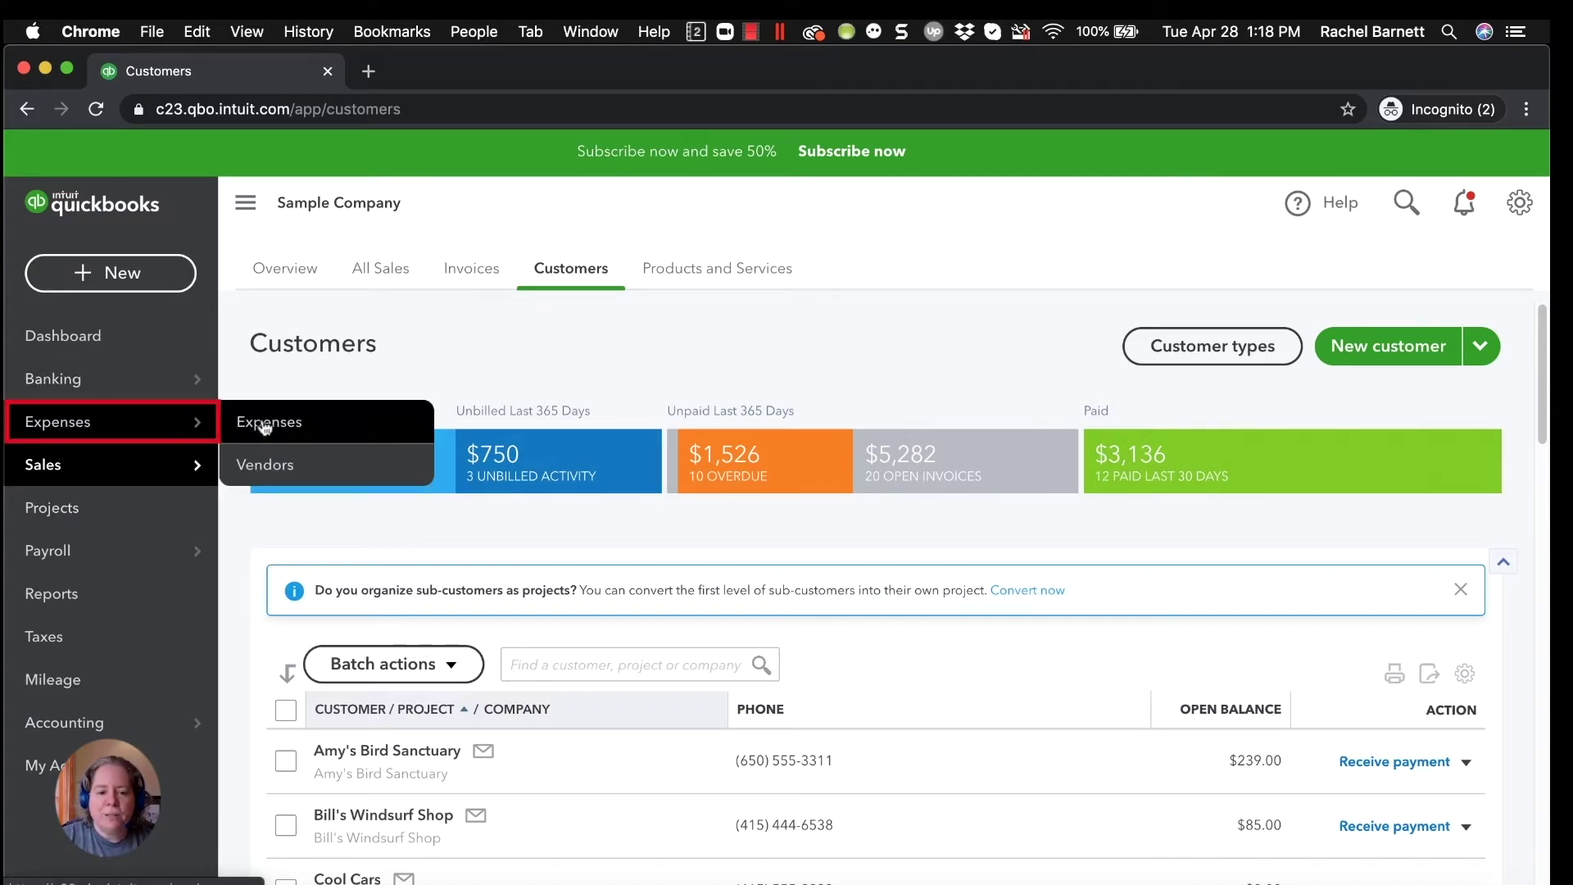
{"action": "left_click", "coordinate": [274, 466]}
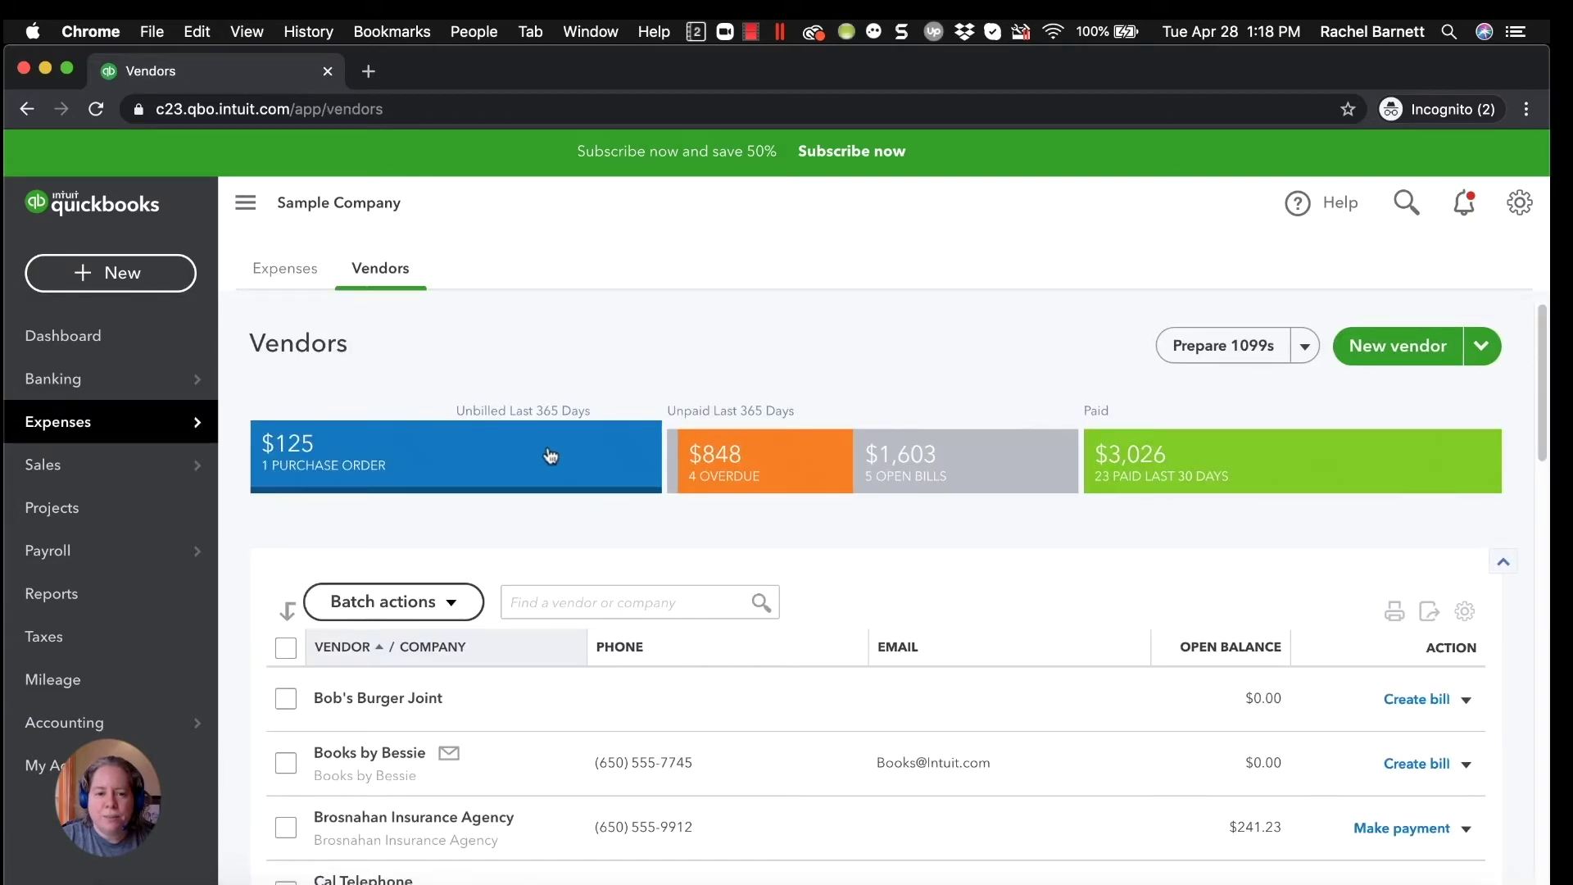
{"action": "left_click", "coordinate": [65, 345]}
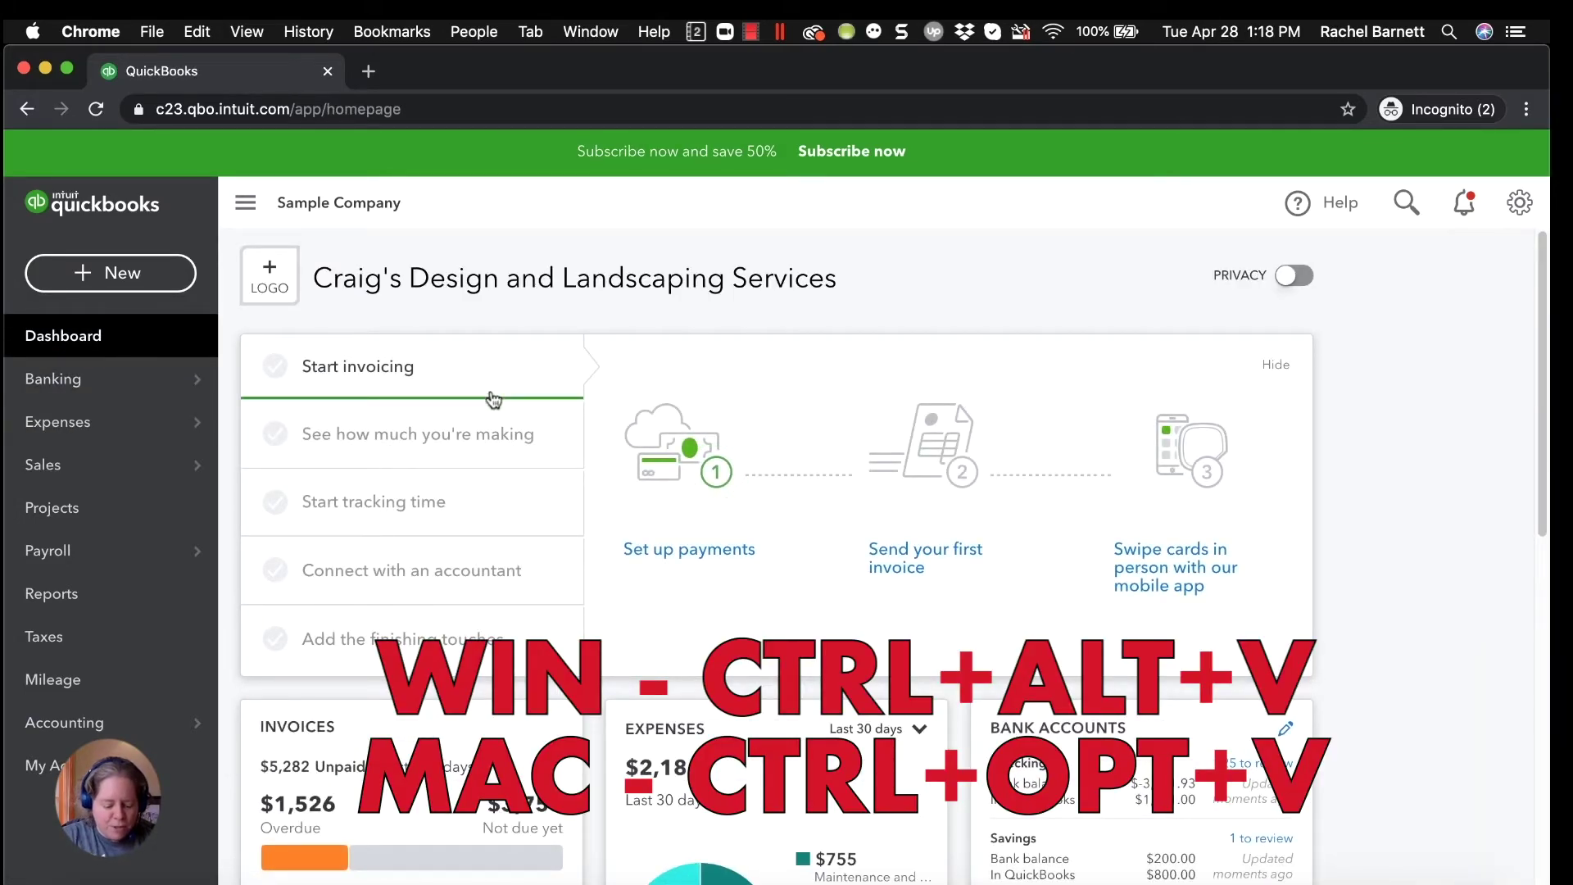
{"action": "key", "text": "ctrl+alt+v"}
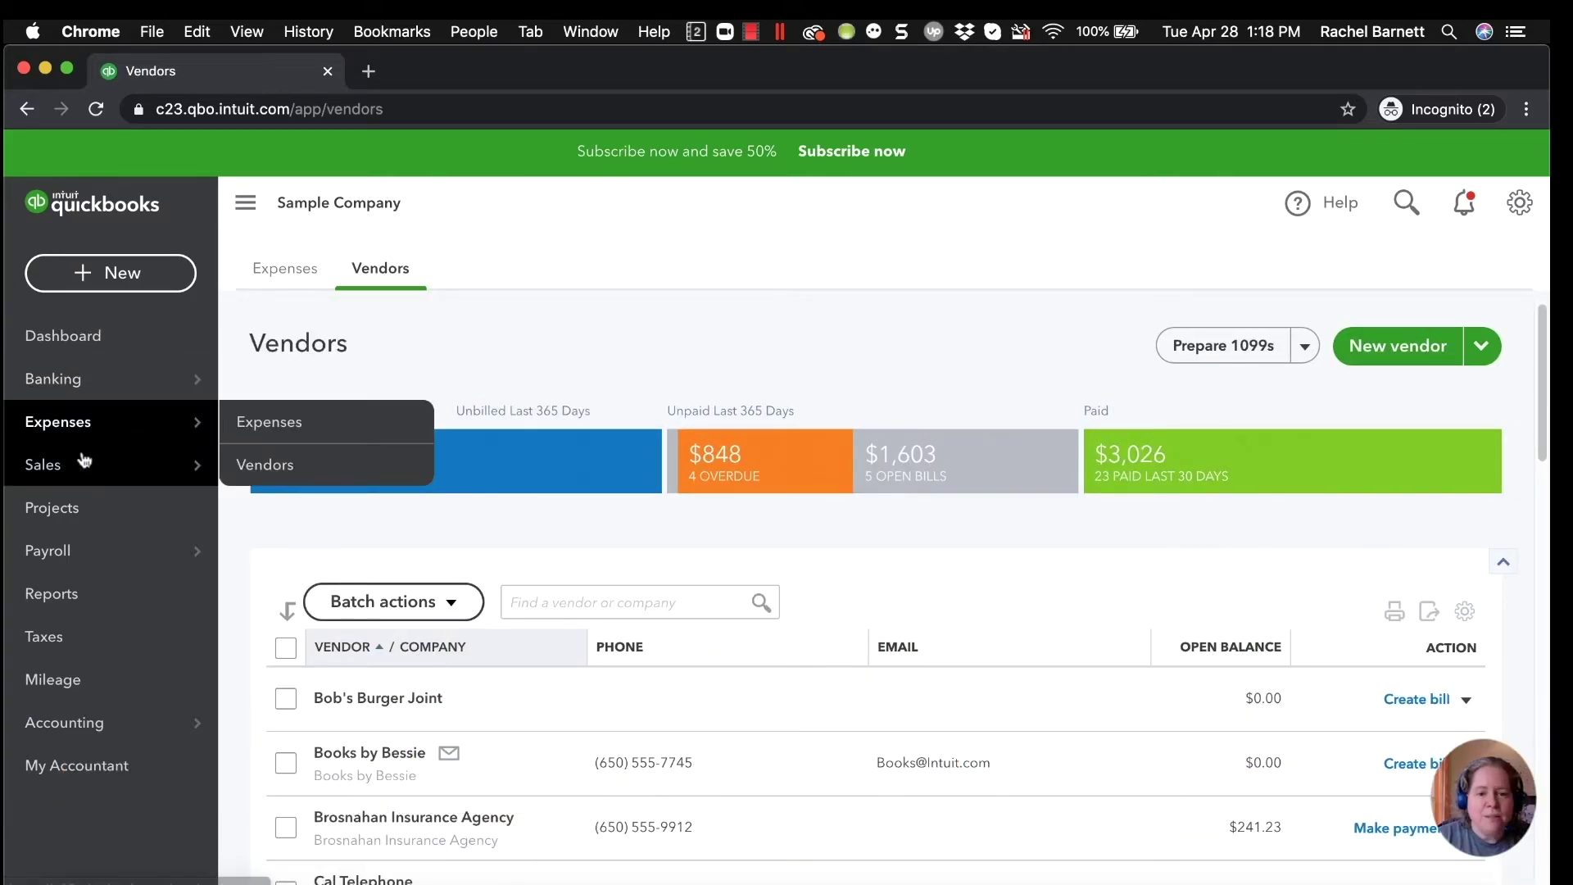
View the Chart of Accounts under Accounting, and reopen it directly from the dashboard.
{"action": "mouse_move", "coordinate": [49, 737]}
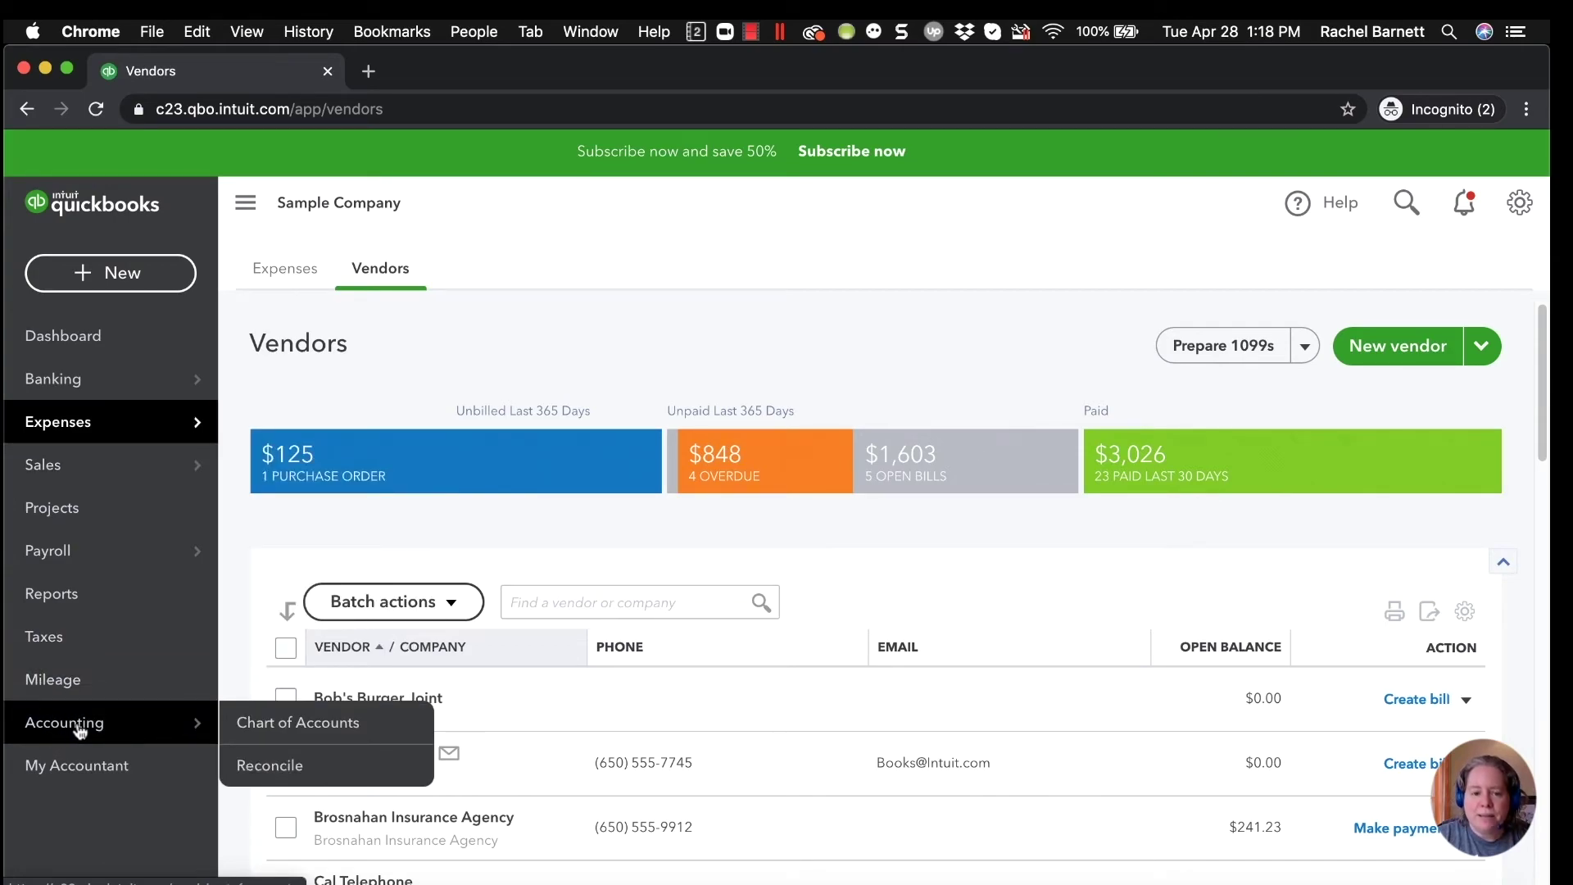
{"action": "left_click", "coordinate": [300, 723]}
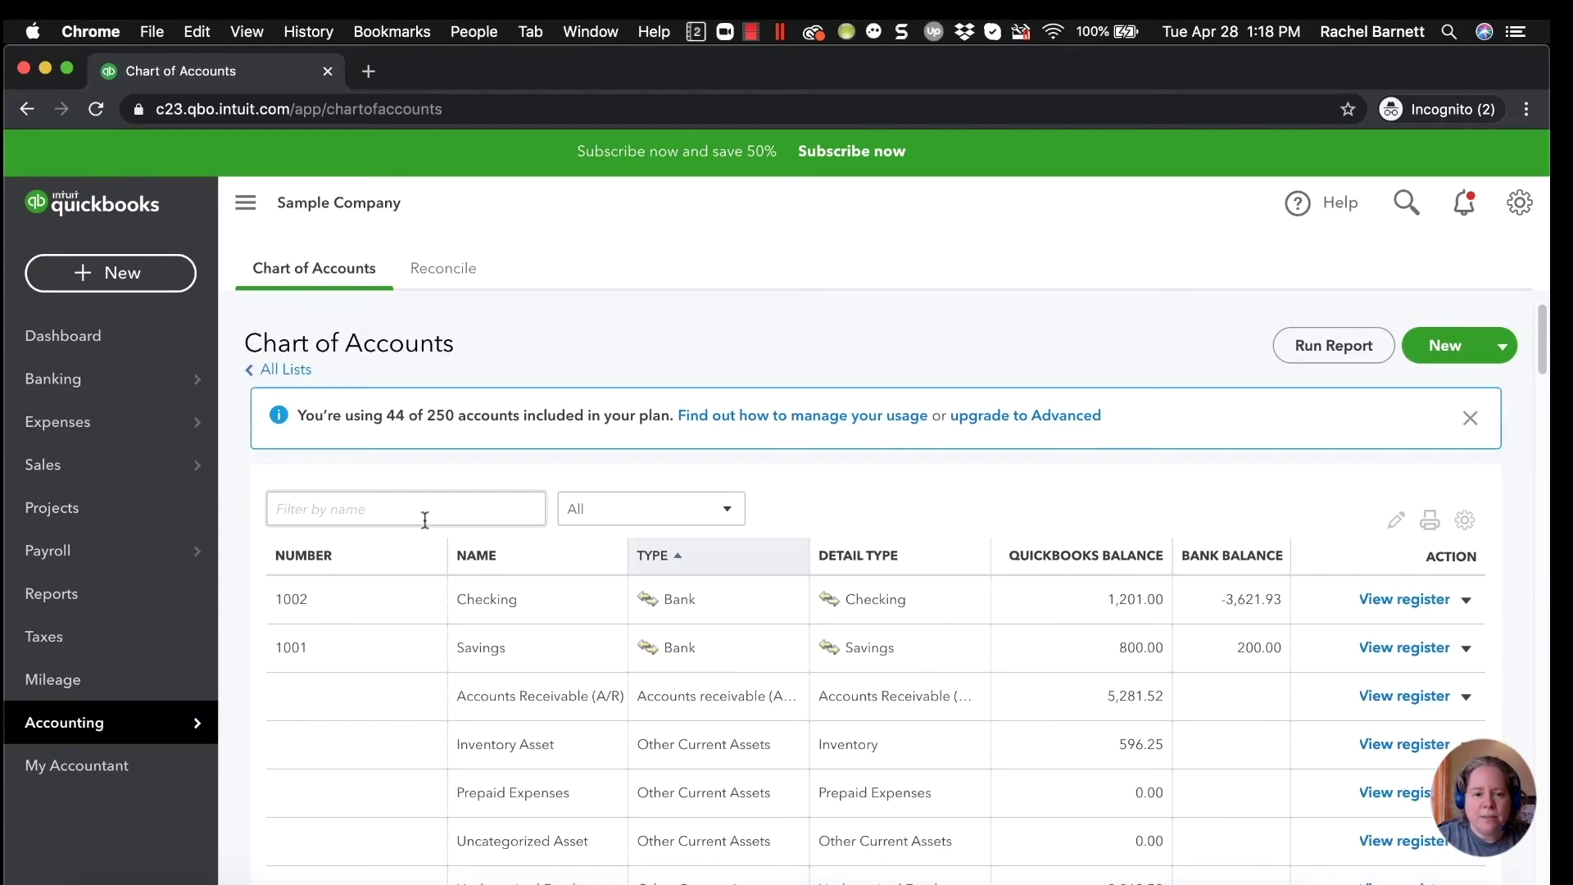
{"action": "left_click", "coordinate": [98, 337]}
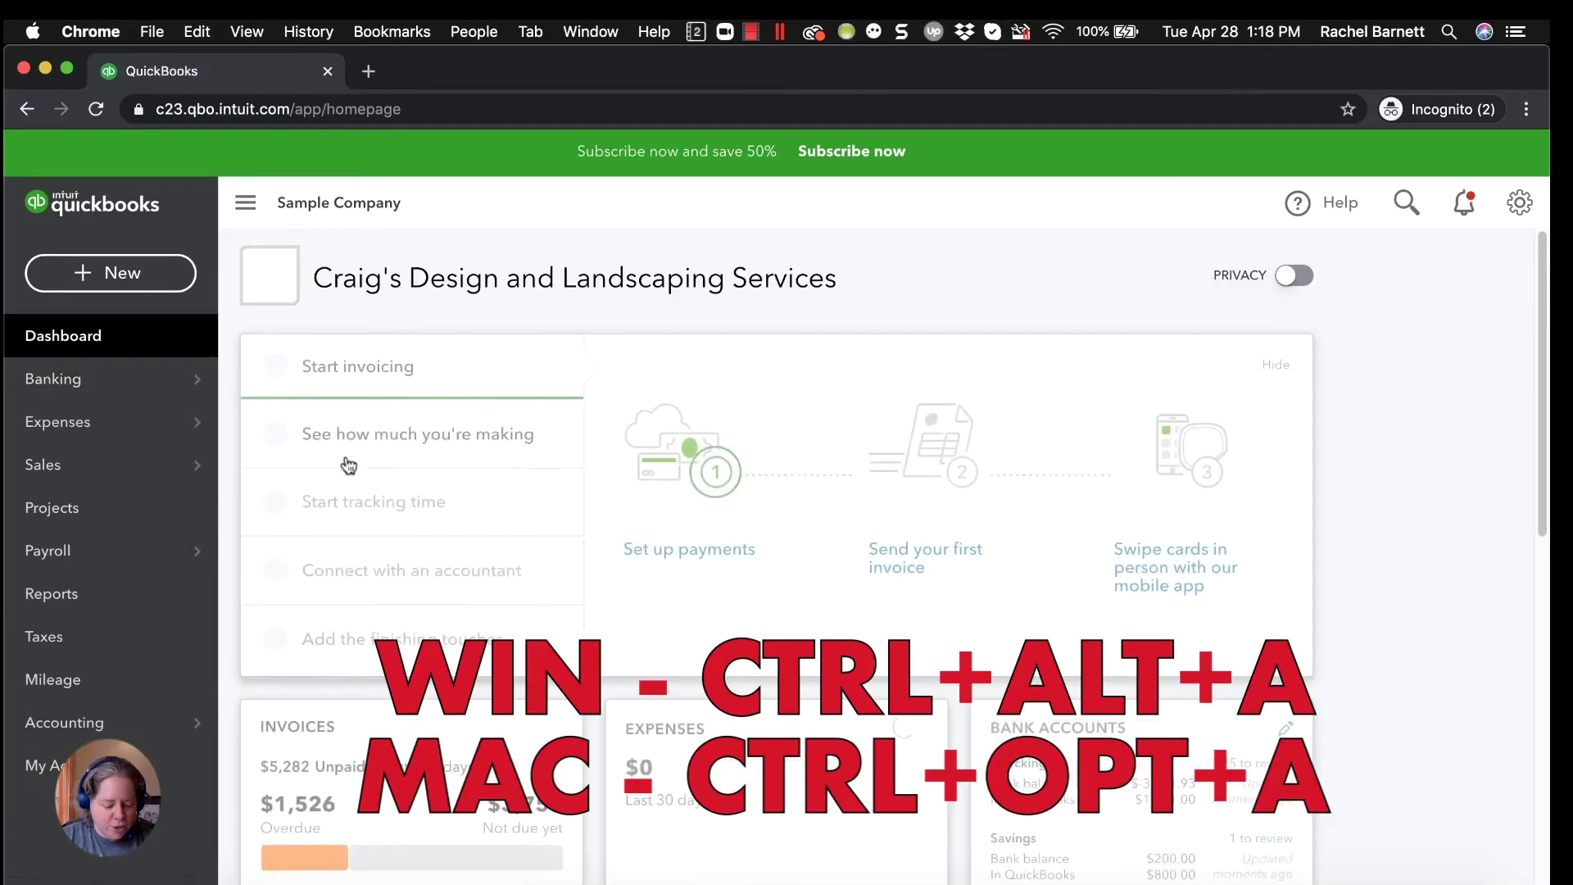
{"action": "key", "text": "ctrl+alt+a"}
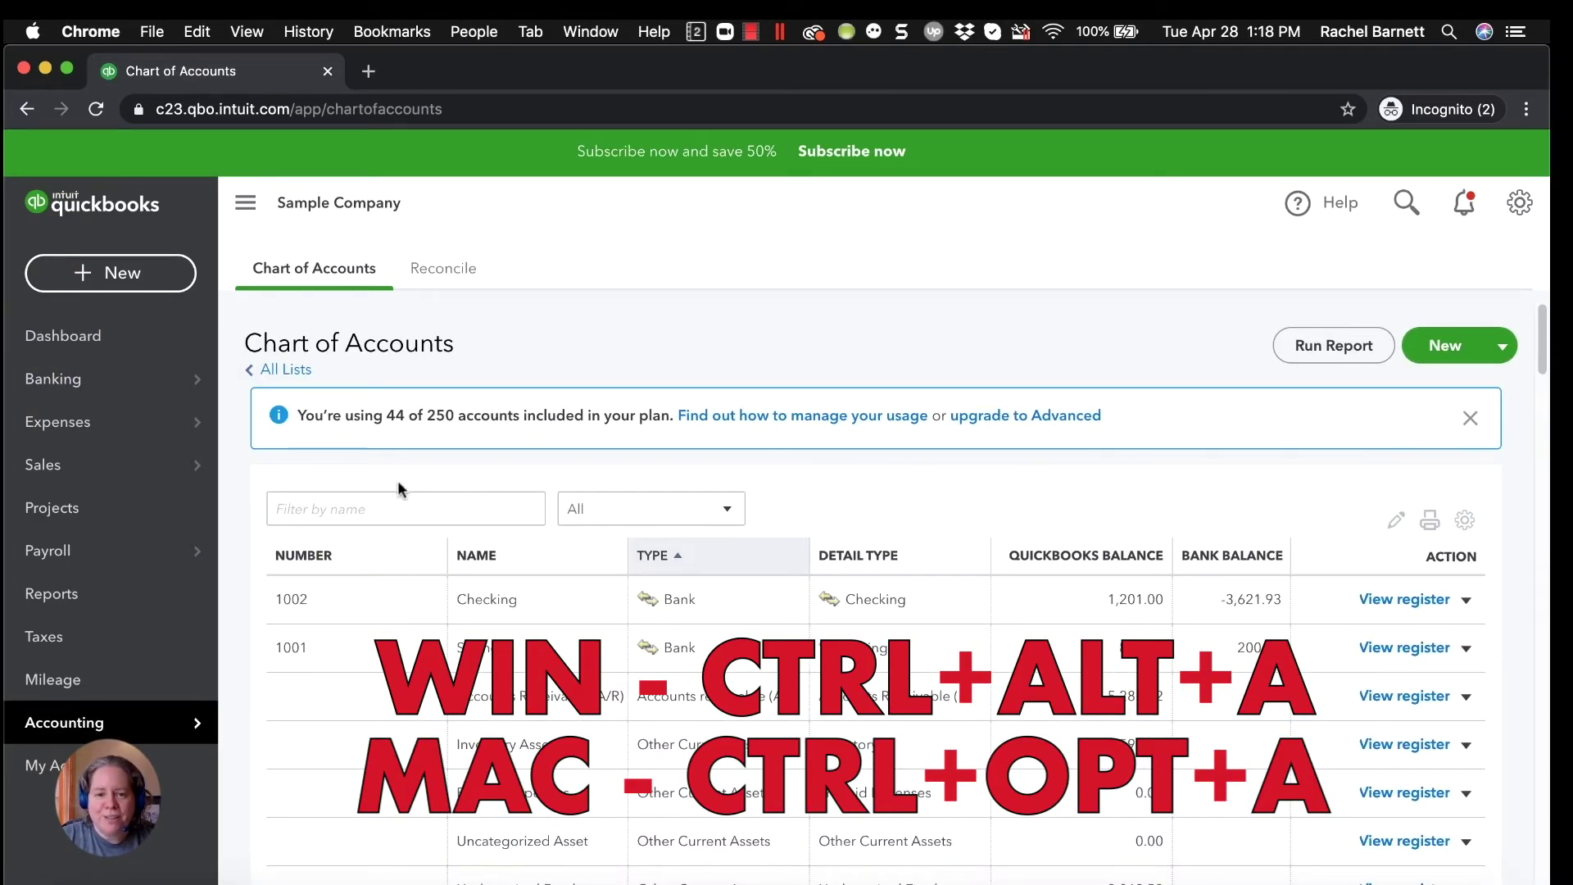
View the All Lists page from the company settings, and reopen it directly from the dashboard.
{"action": "mouse_move", "coordinate": [107, 465]}
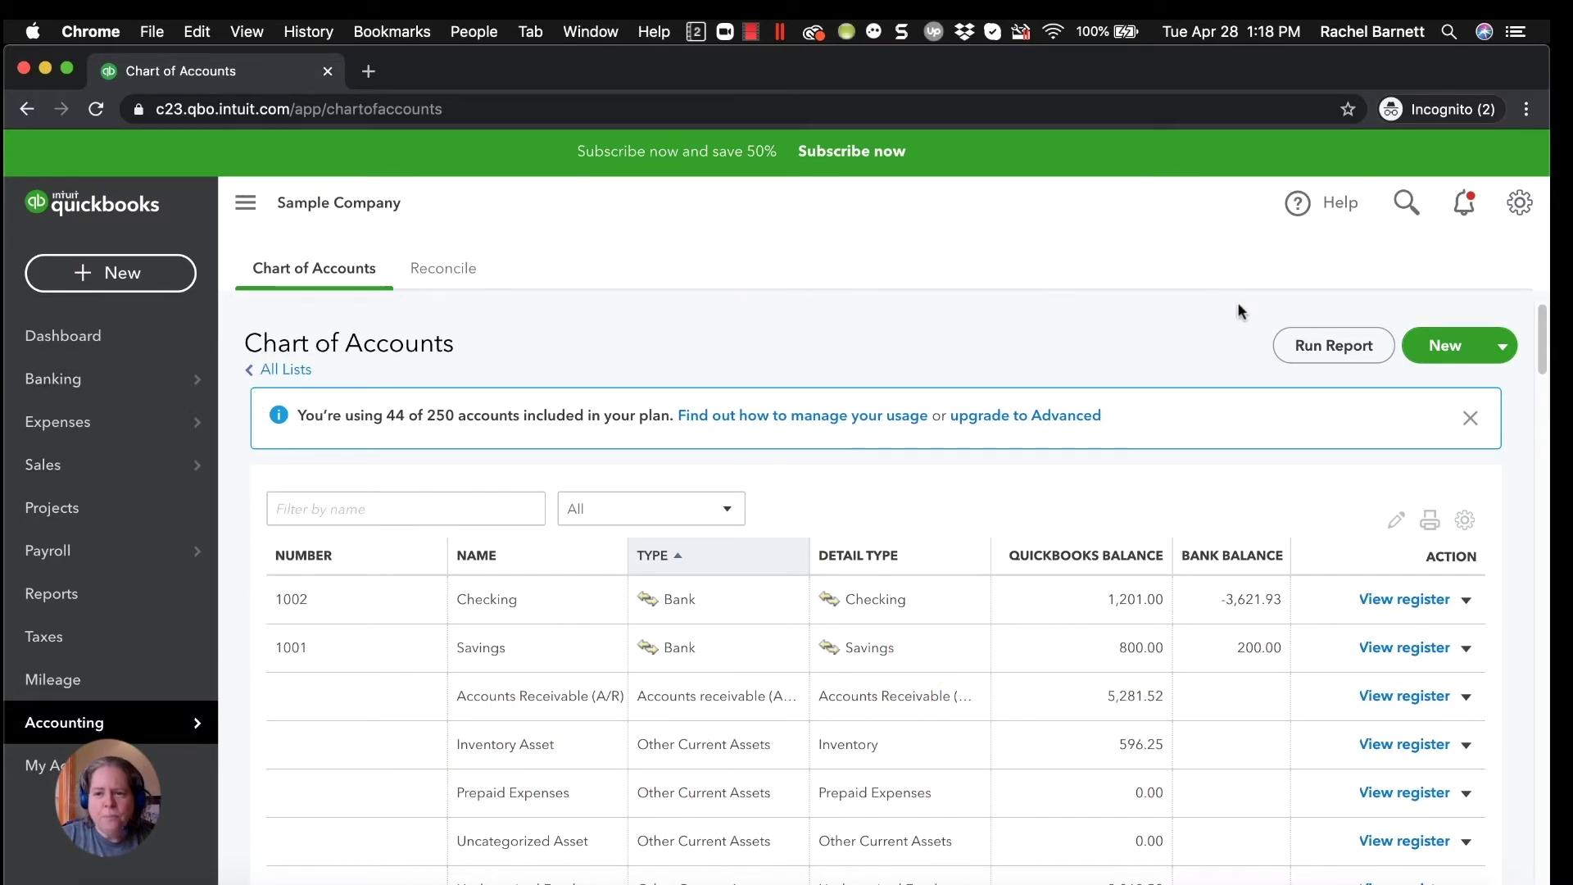
{"action": "left_click", "coordinate": [1531, 210]}
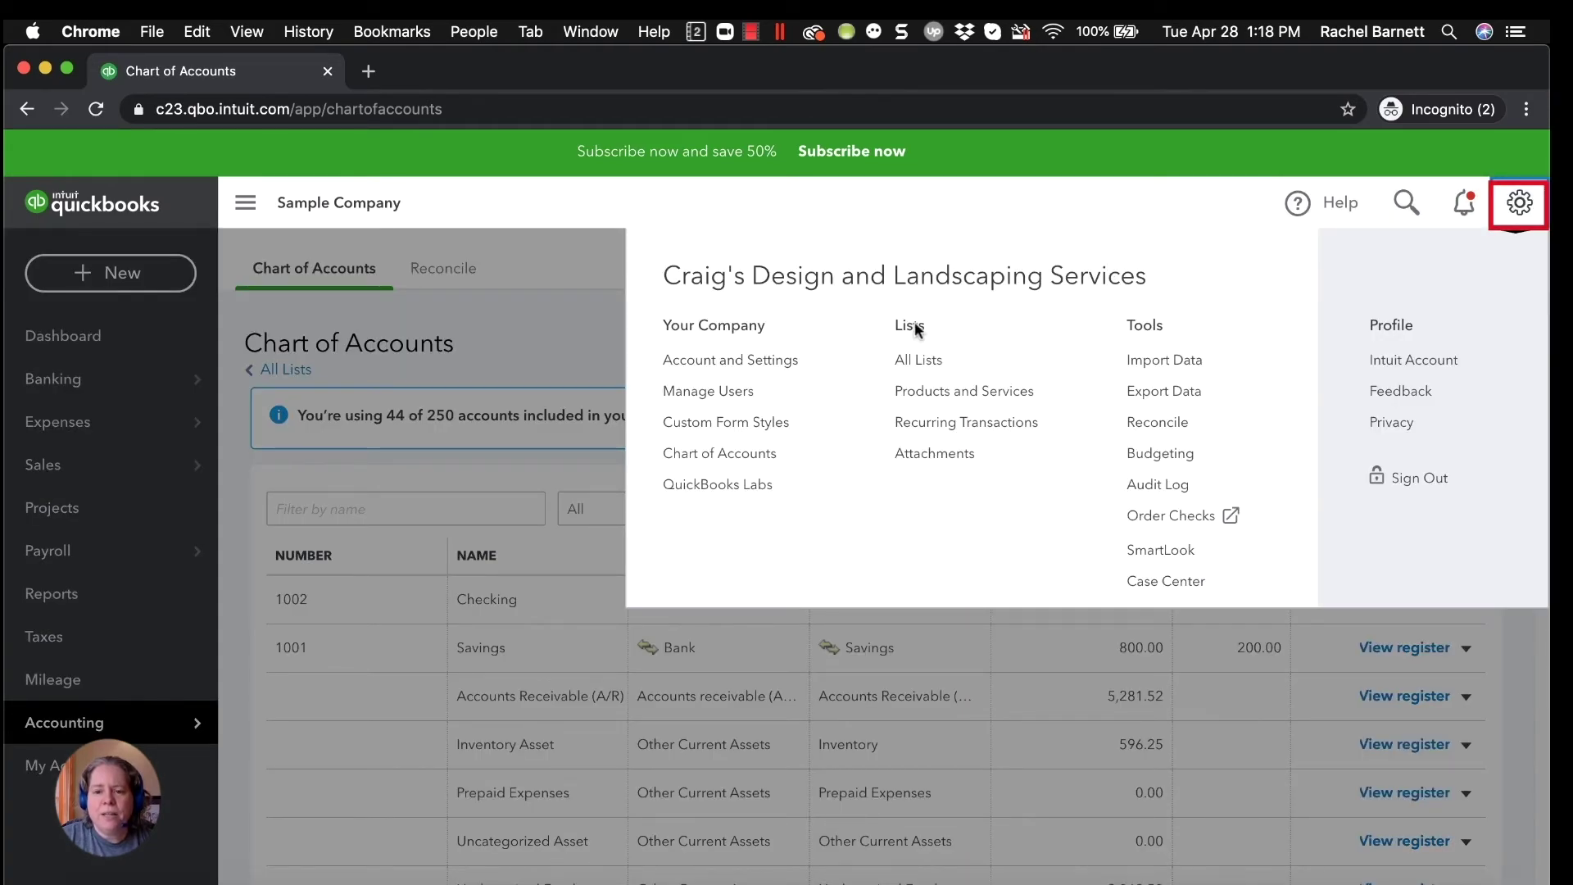
{"action": "left_click", "coordinate": [917, 362]}
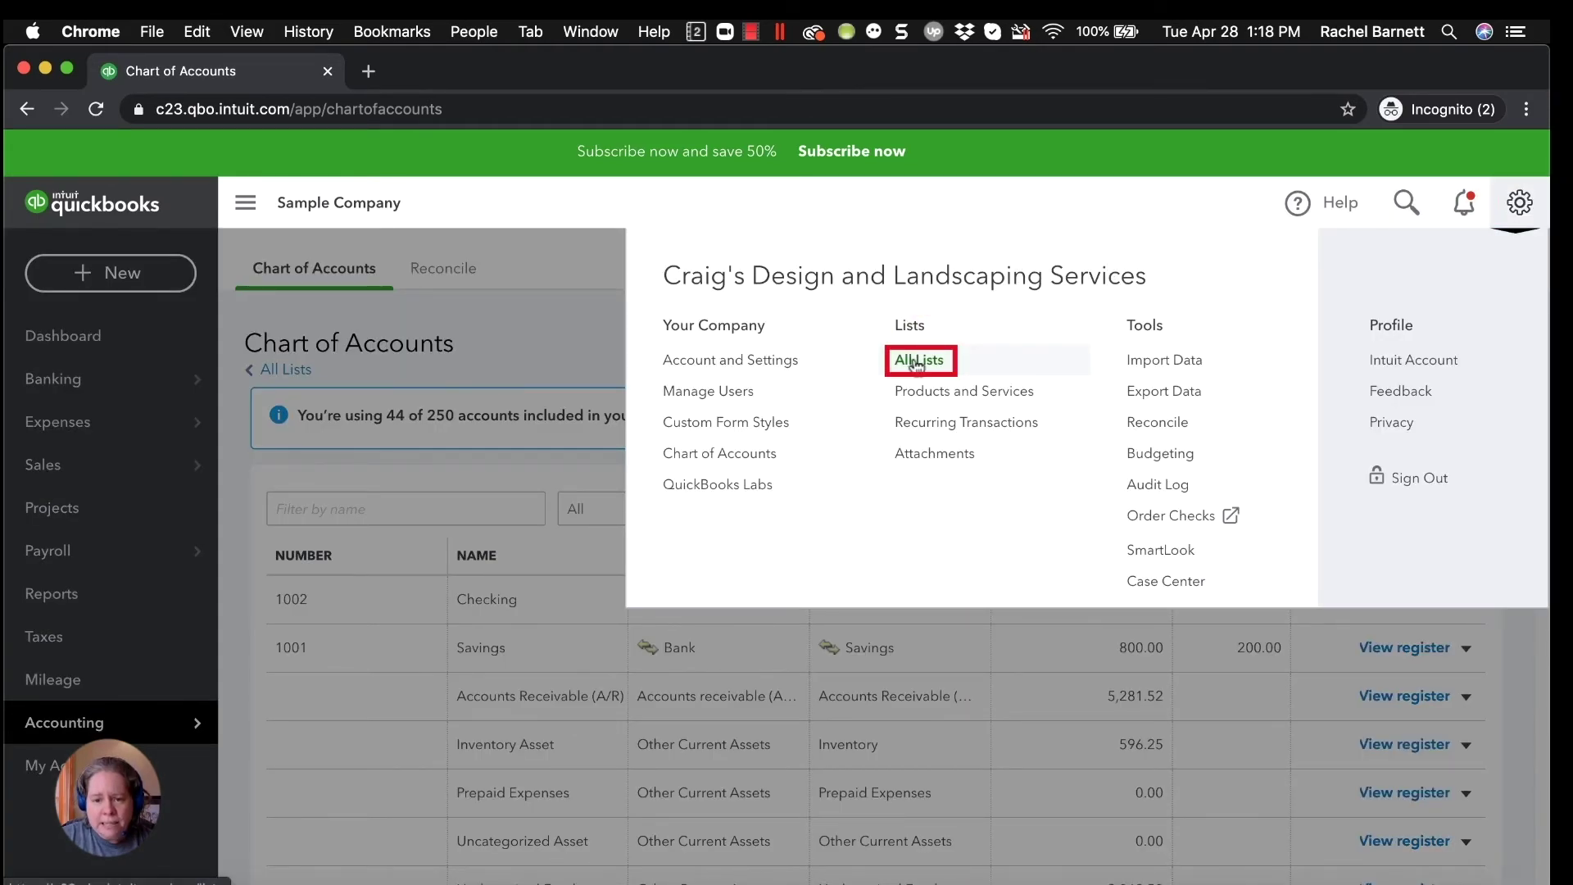
{"action": "left_click", "coordinate": [90, 346]}
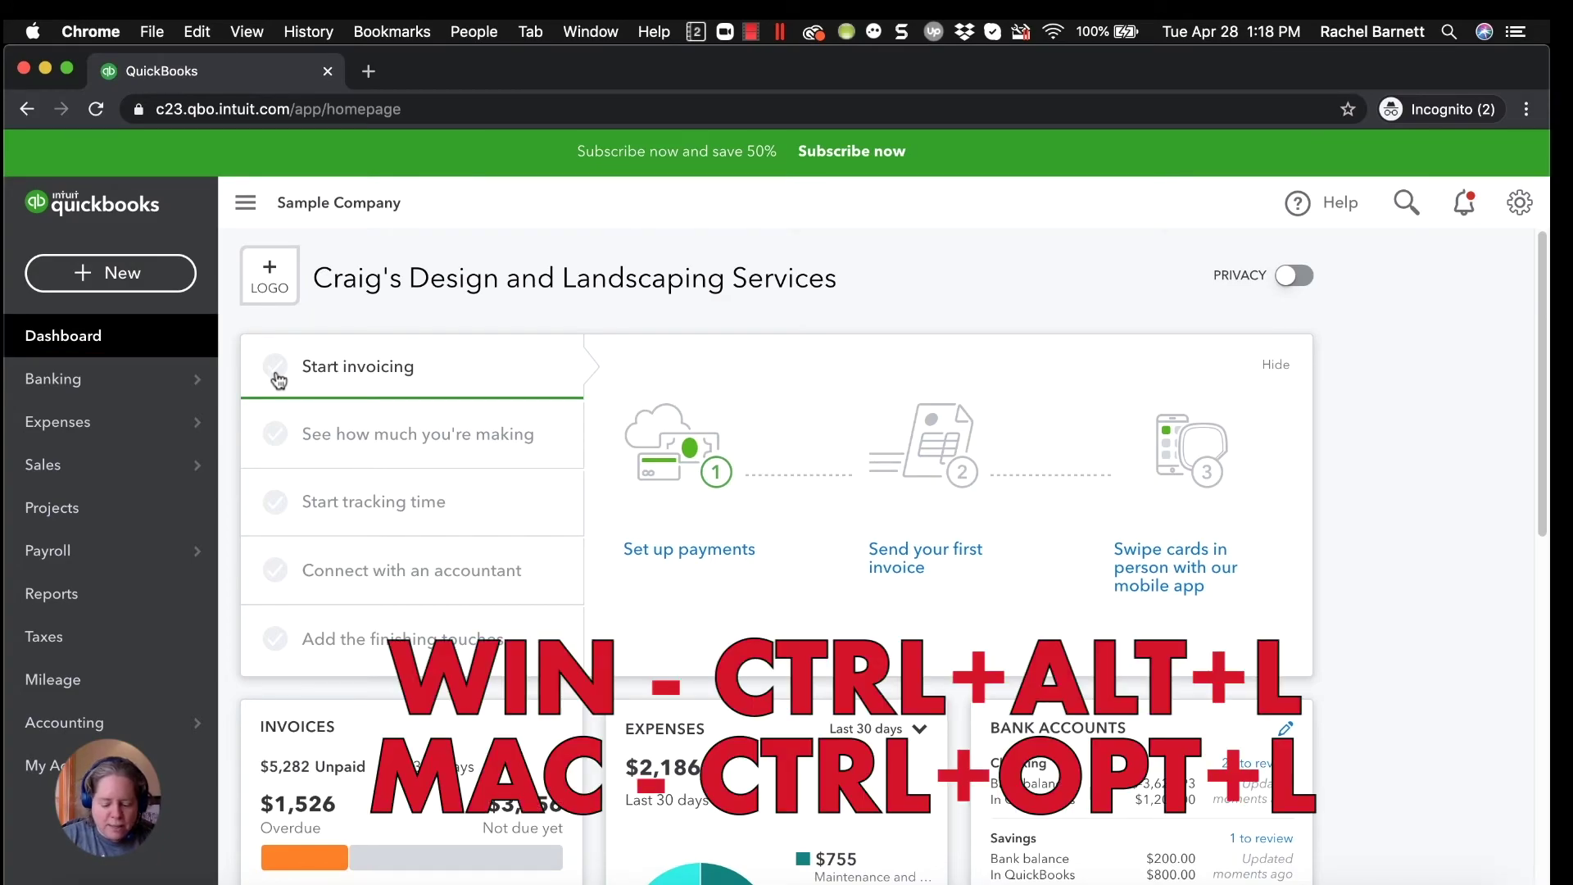
{"action": "key", "text": "ctrl+alt+l"}
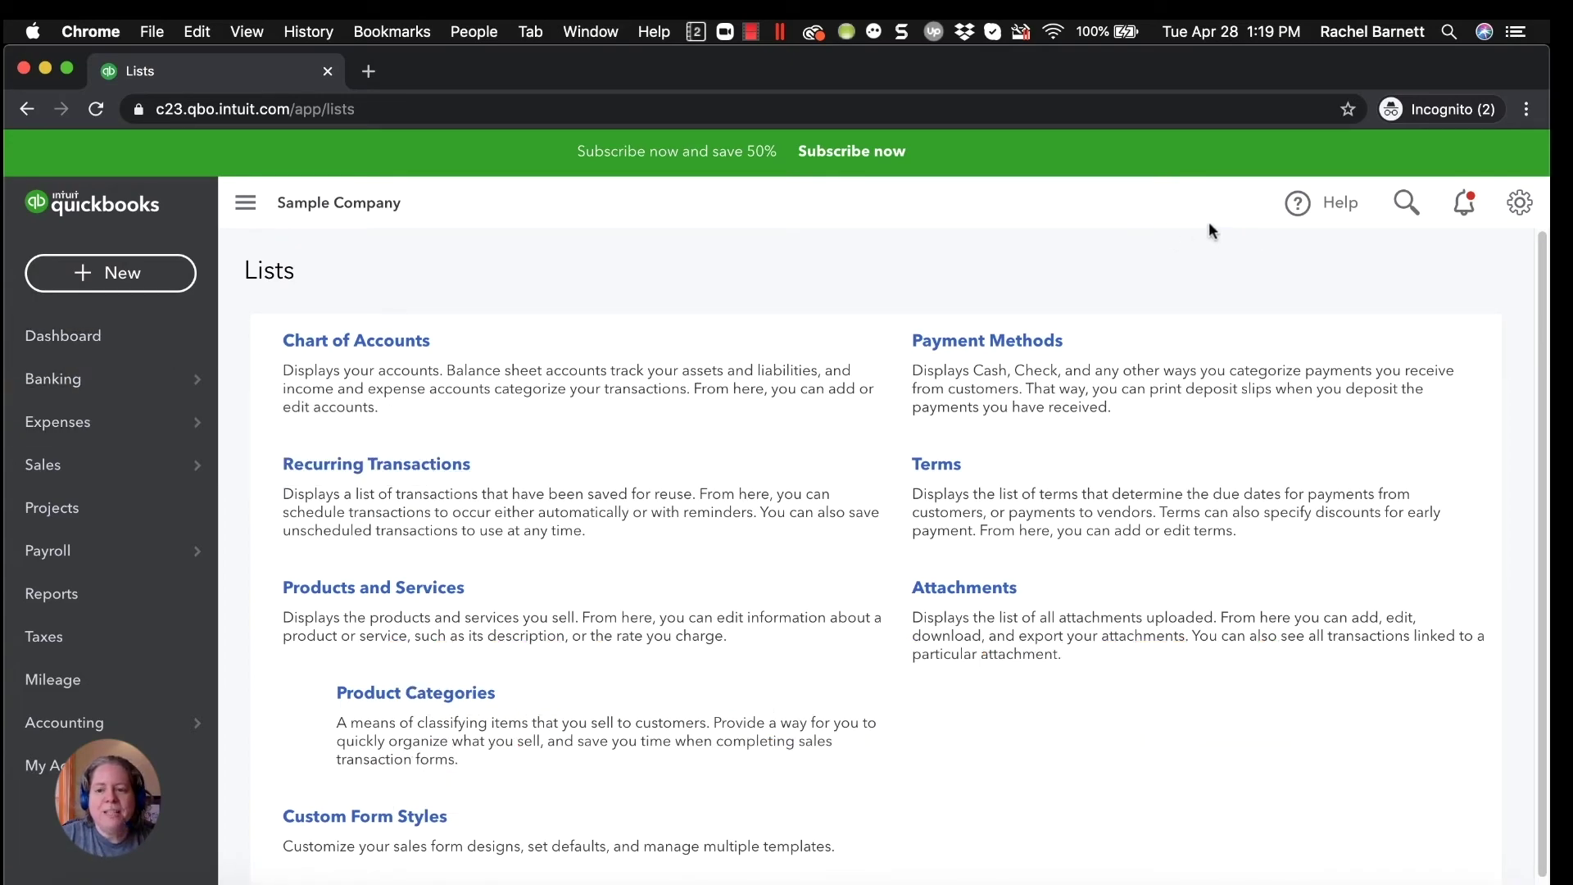
Open the Help panel over the Lists page, close it, and open it again.
{"action": "left_click", "coordinate": [1321, 213]}
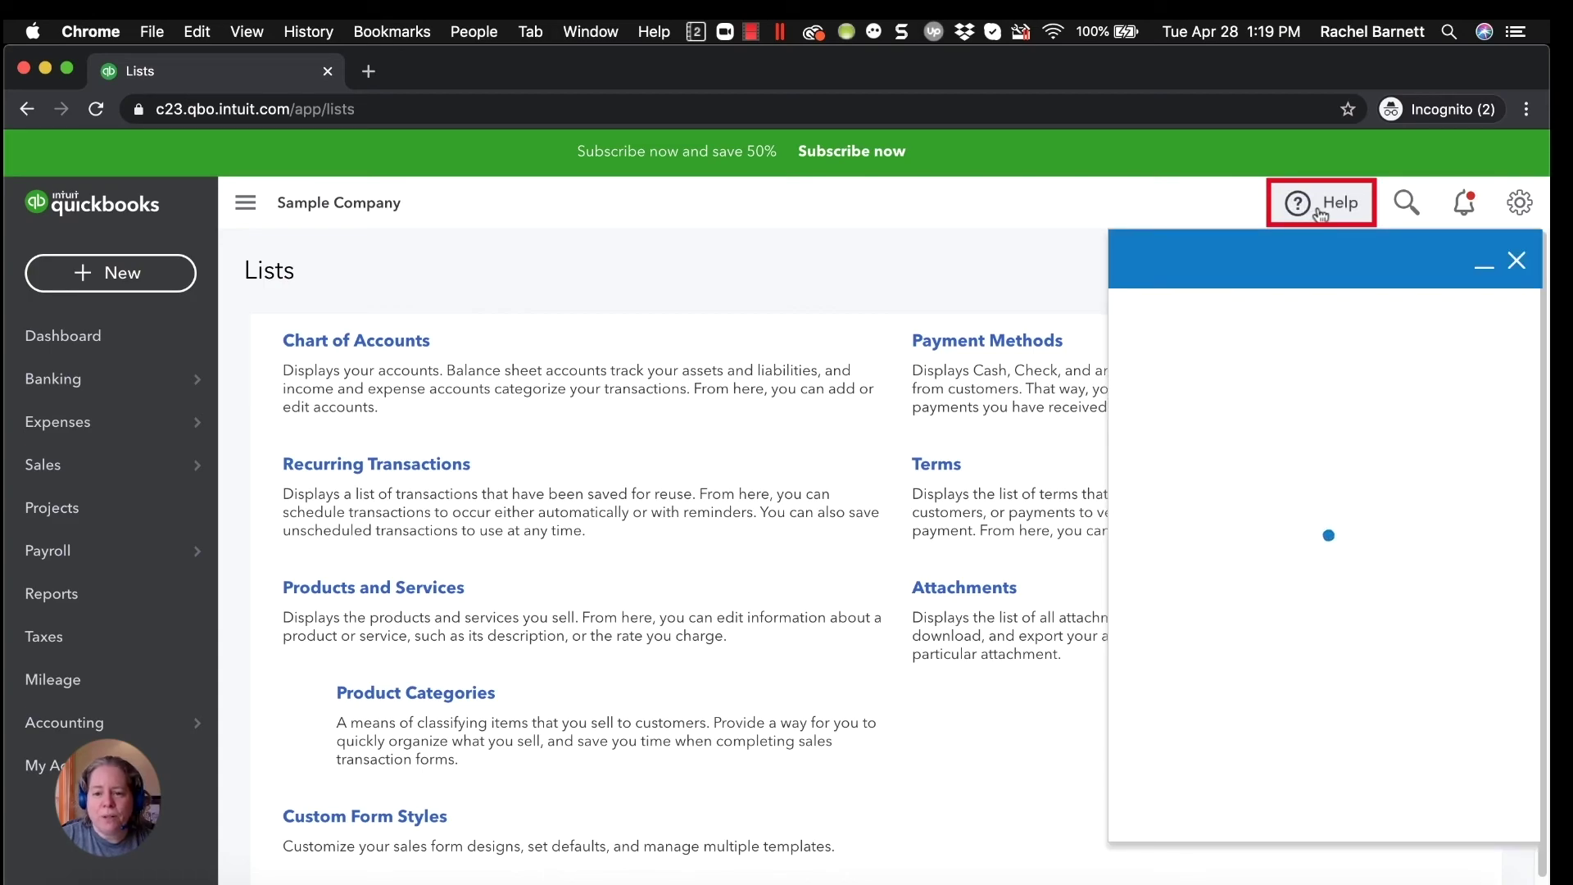
{"action": "left_click", "coordinate": [1517, 261]}
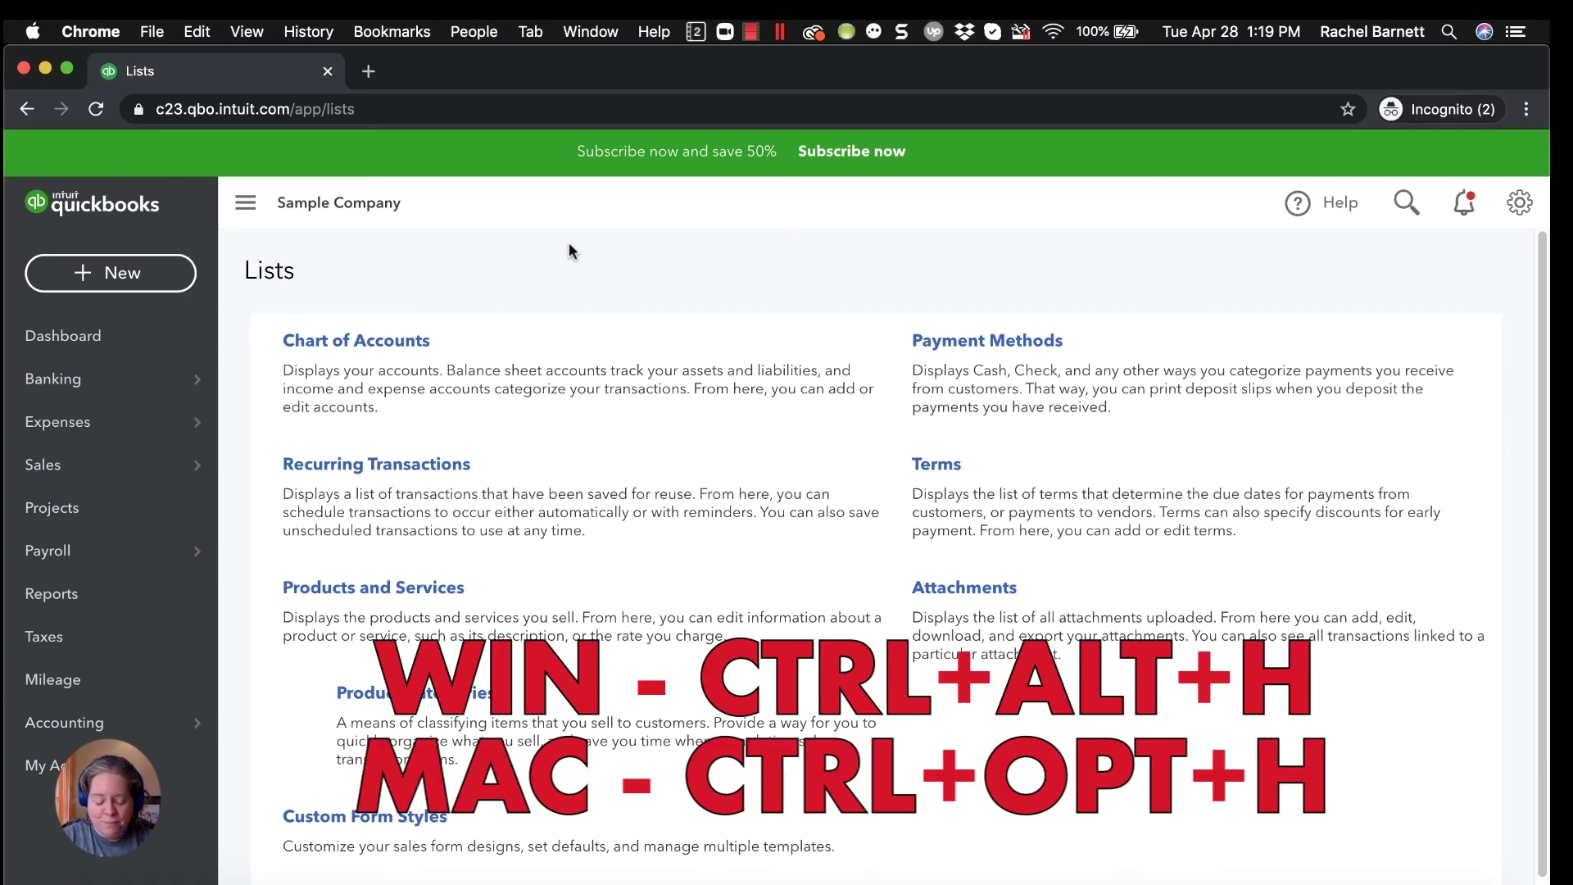
{"action": "key", "text": "ctrl+alt+h"}
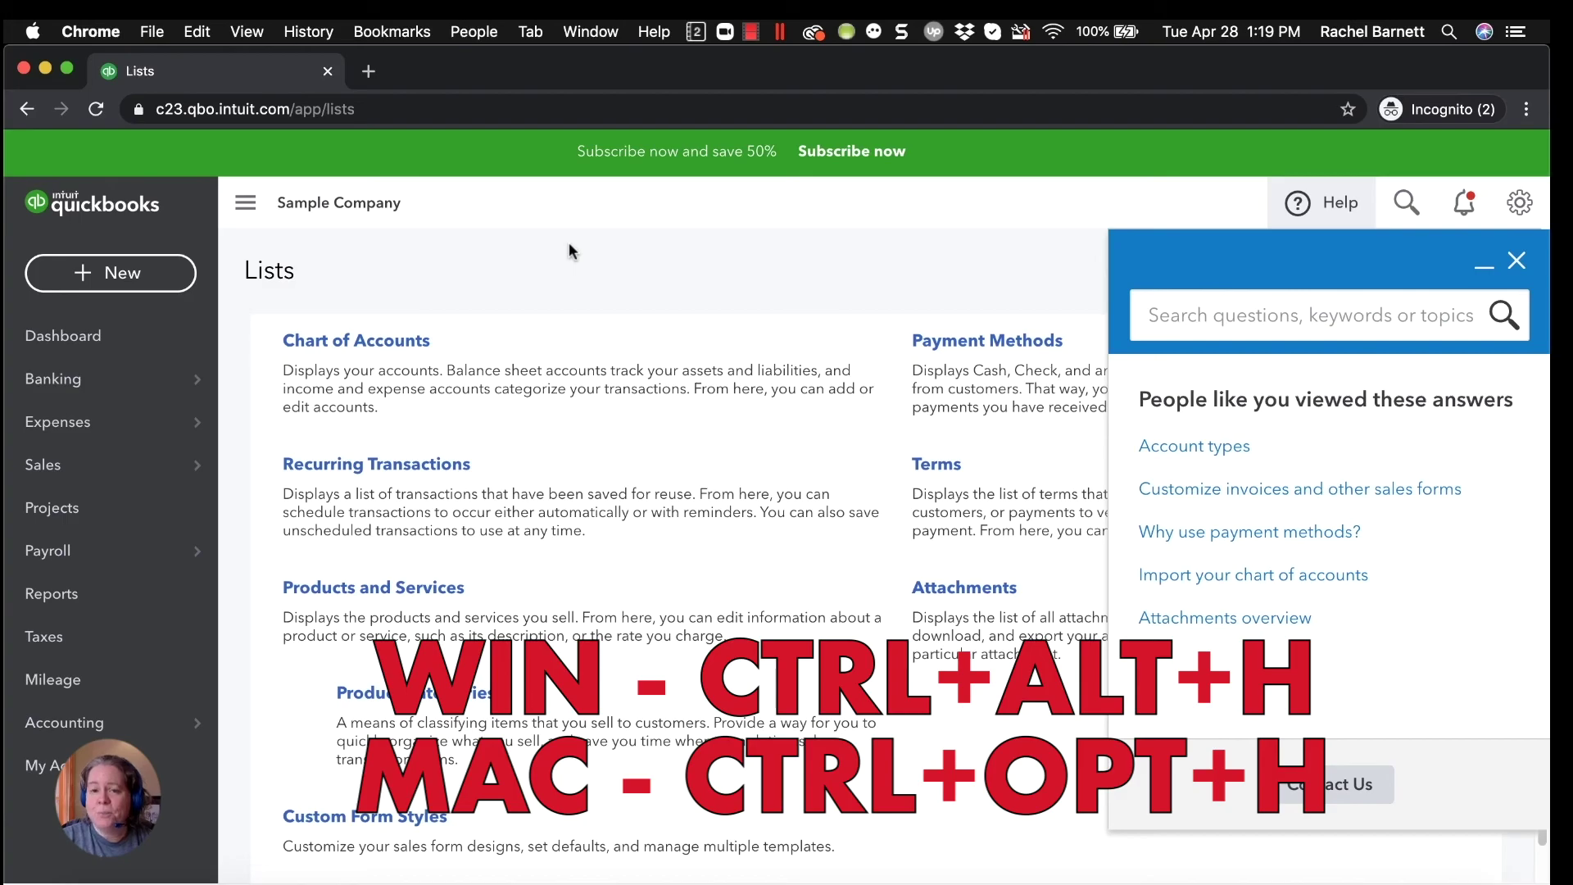